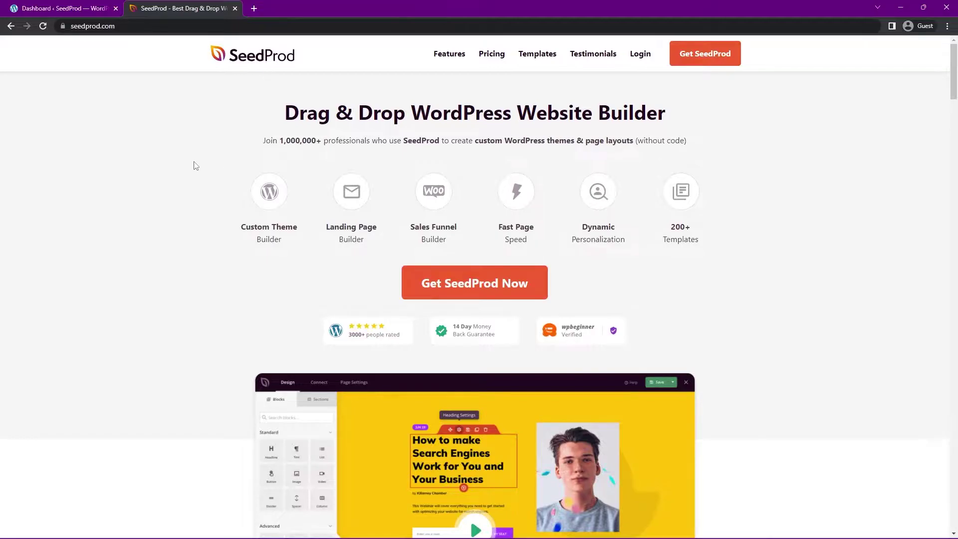
Glance at the WordPress dashboard tab, then go back to the seedprod.com tab
left_click(67, 13)
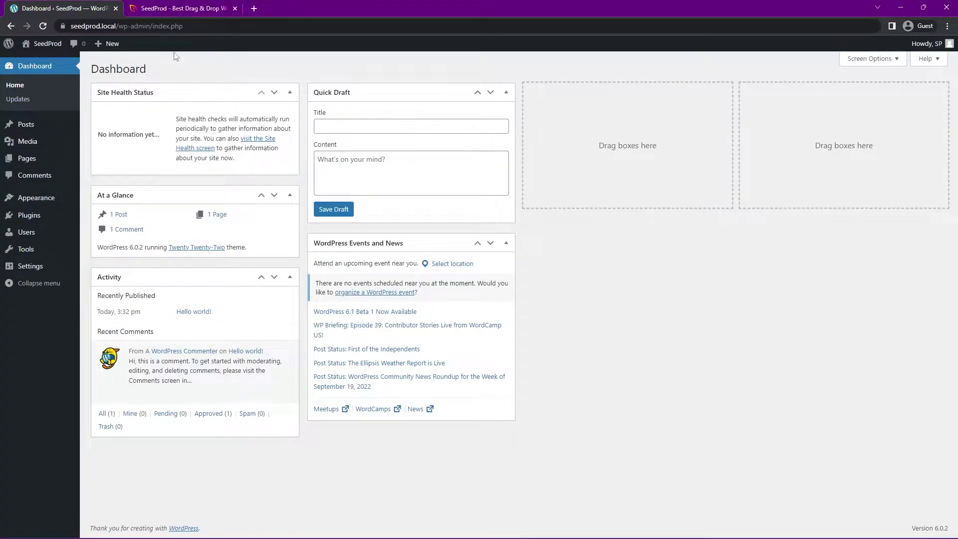
left_click(165, 9)
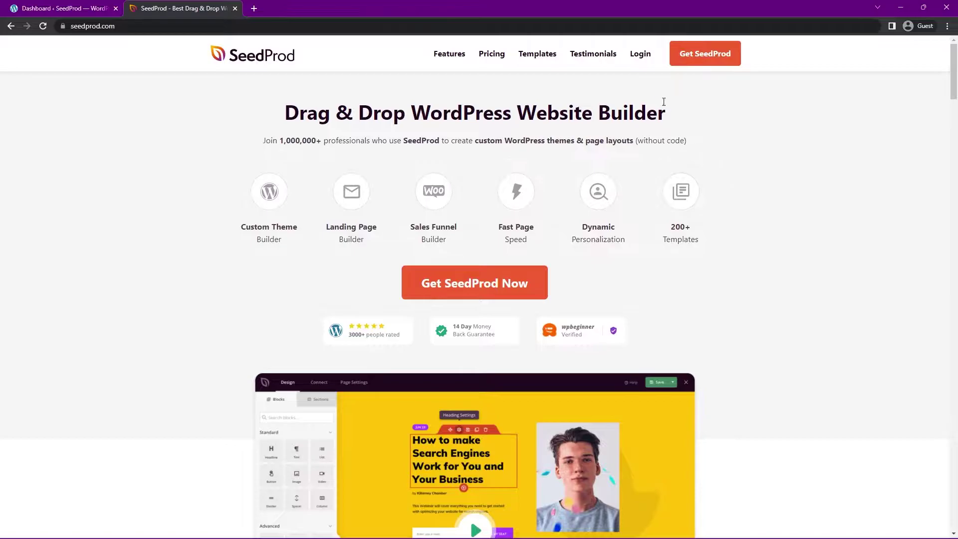
Sign in to the SeedProd account, download SeedProd Pro 6.15.4, and close the account tab
left_click(640, 54)
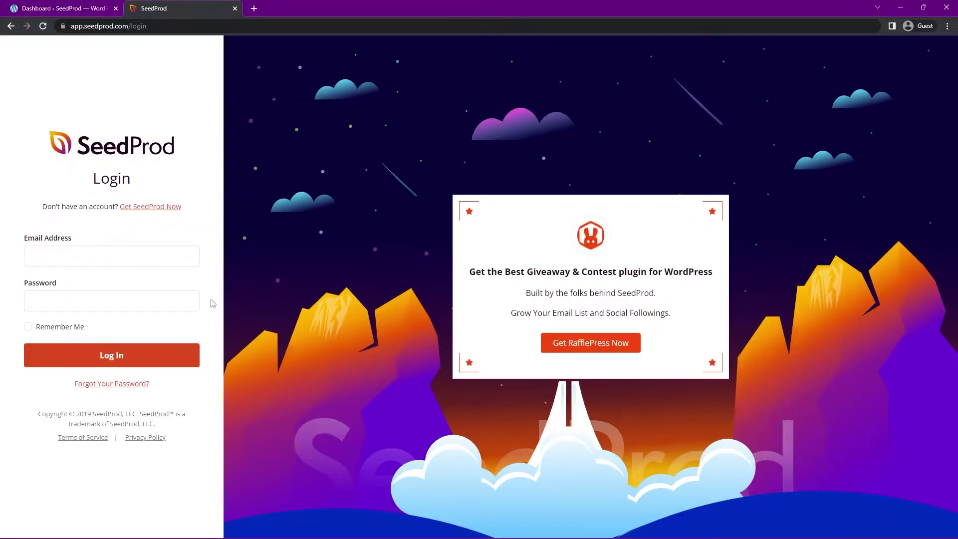
left_click(192, 356)
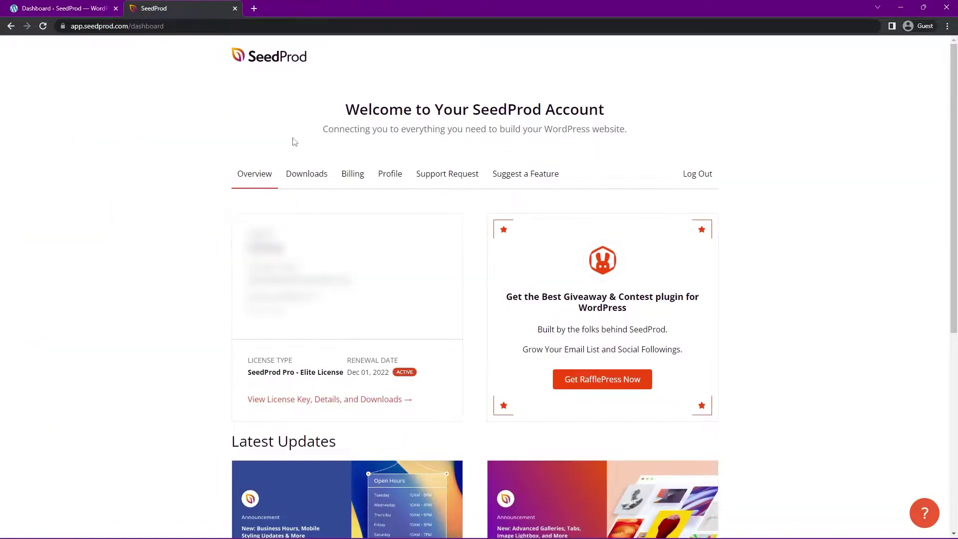
left_click(310, 182)
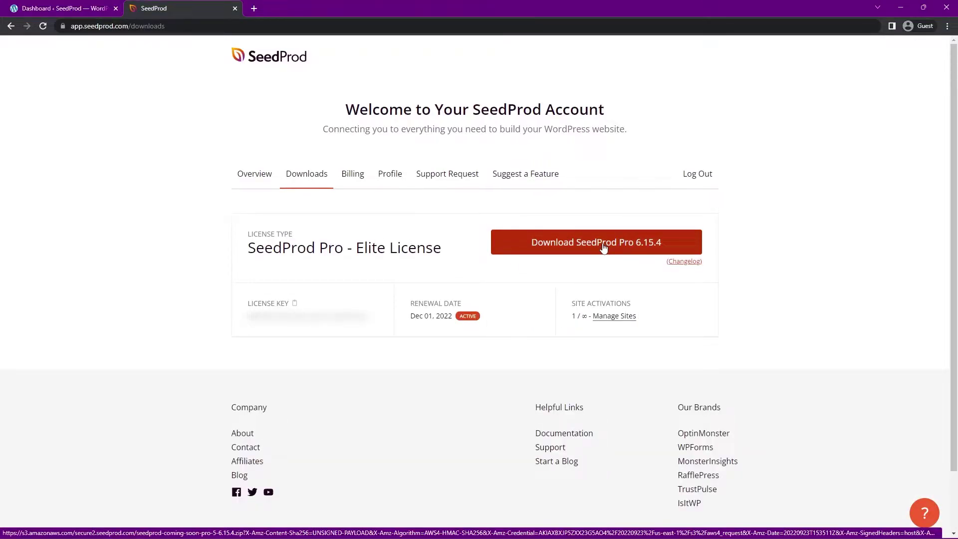
left_click(603, 248)
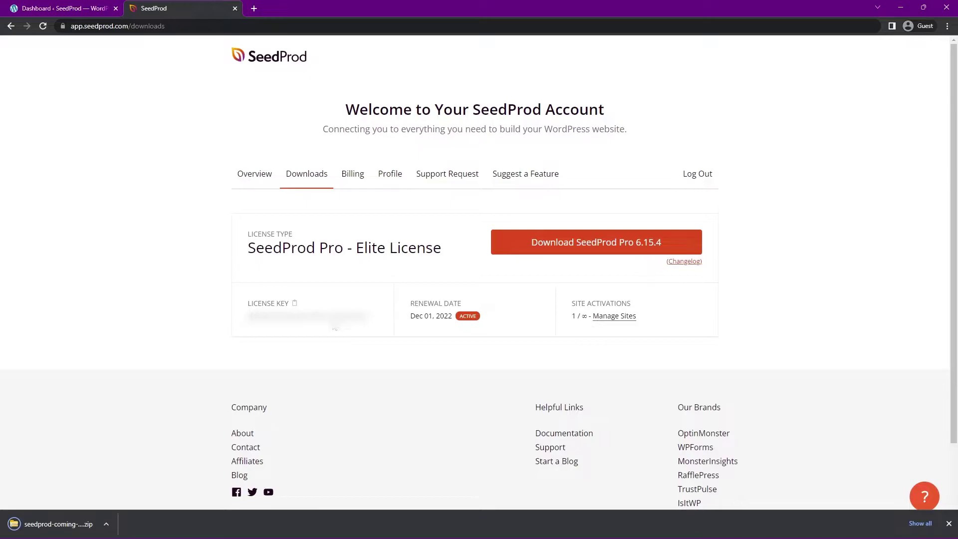
key("ctrl+w")
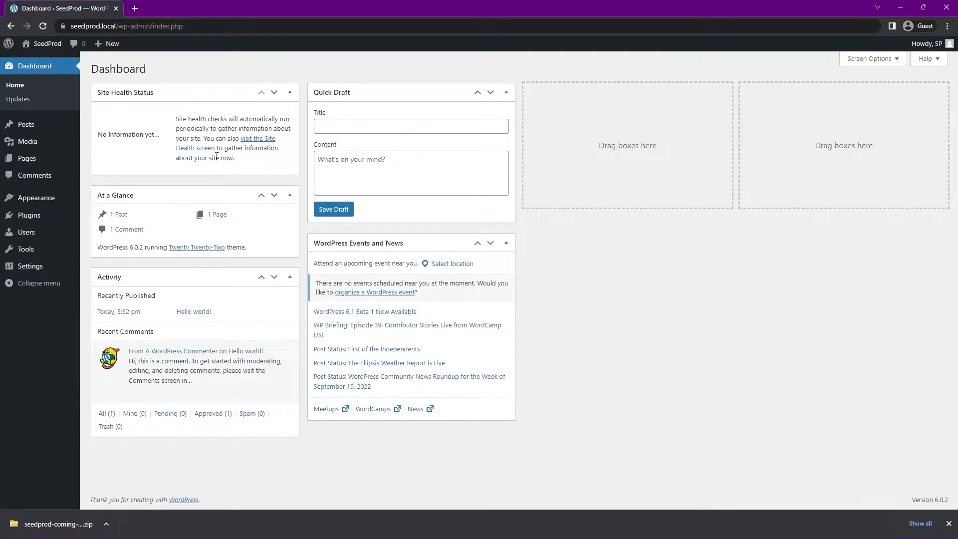
Upload the downloaded SeedProd Pro zip under Plugins > Add New and install it
mouse_move(27, 218)
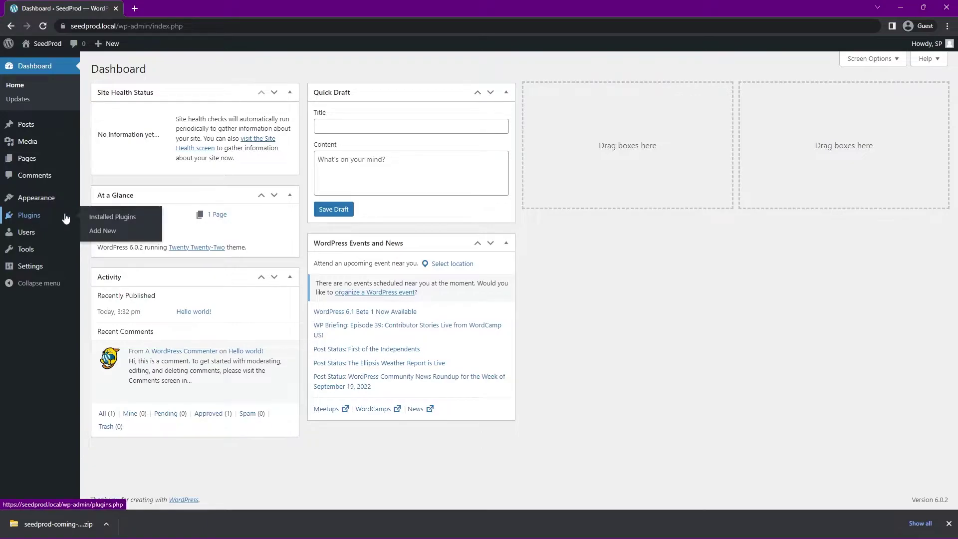
left_click(104, 232)
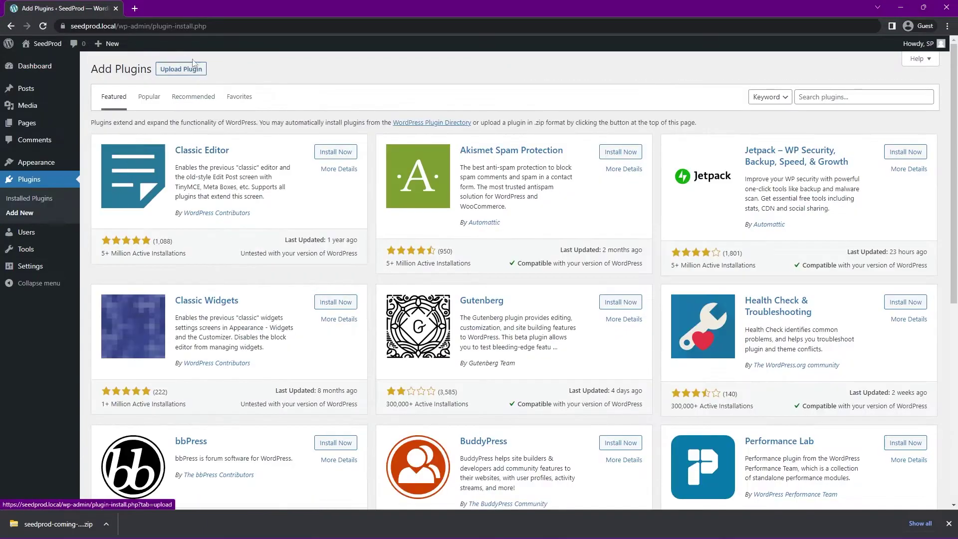
left_click(186, 70)
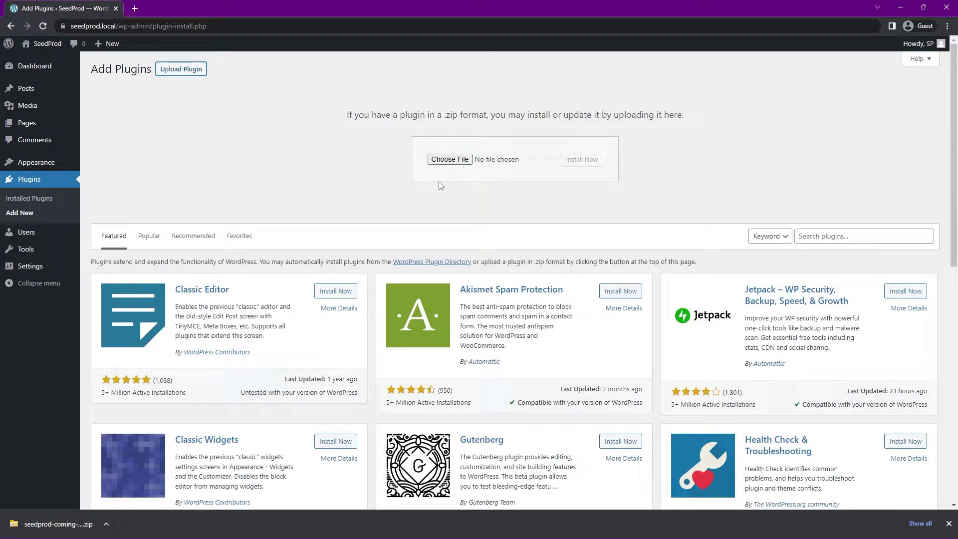
left_click_drag(59, 524, 451, 160)
left_click(579, 161)
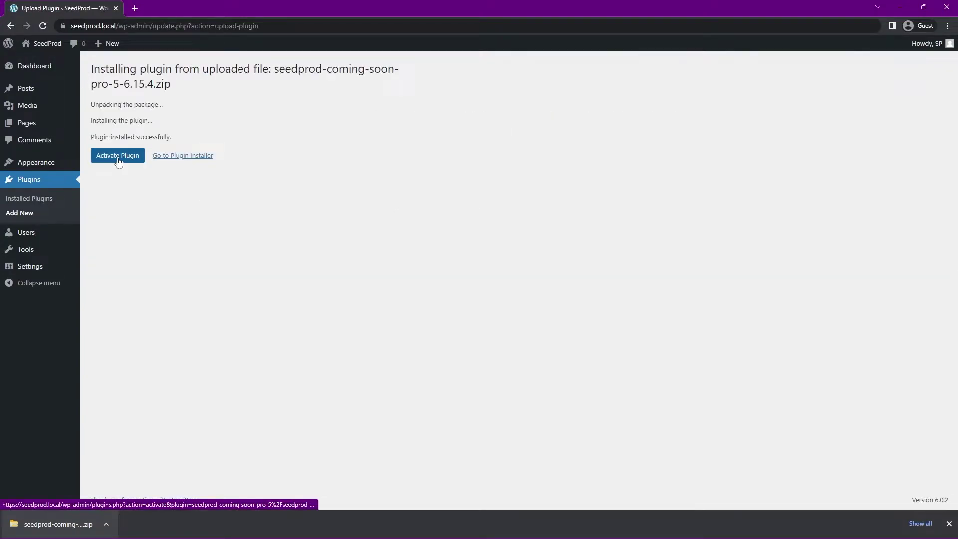
Activate SeedProd, paste and verify the license key, then close the downloads bar
left_click(118, 155)
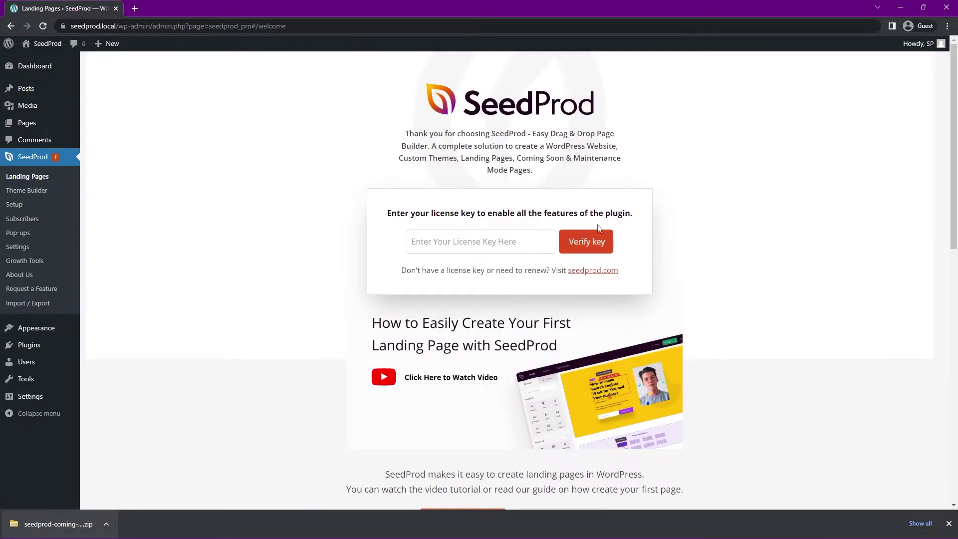
right_click(466, 243)
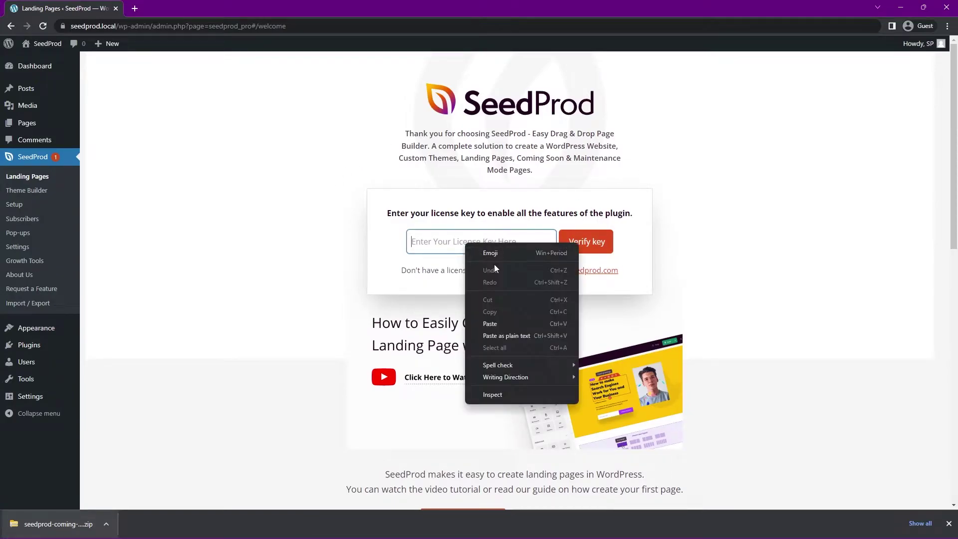
left_click(506, 324)
left_click(591, 248)
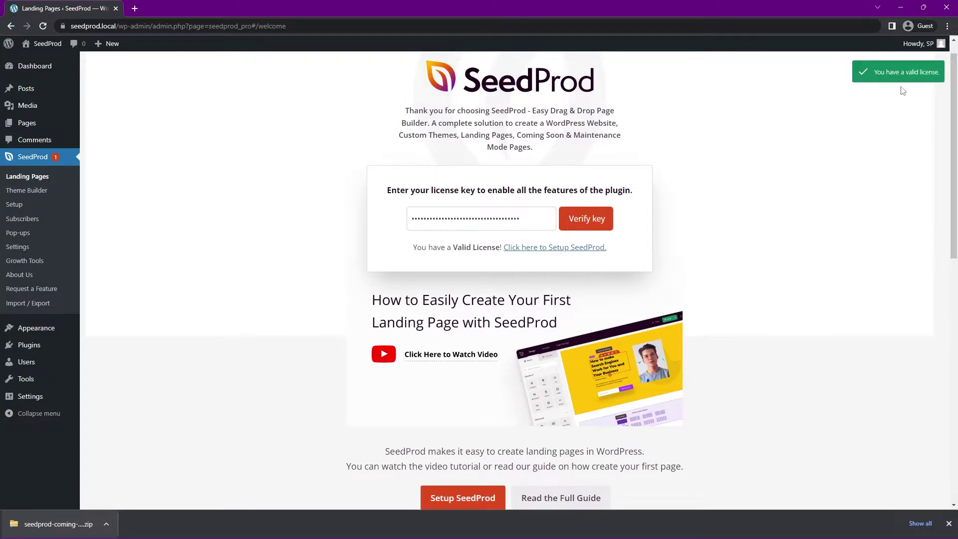
left_click(948, 523)
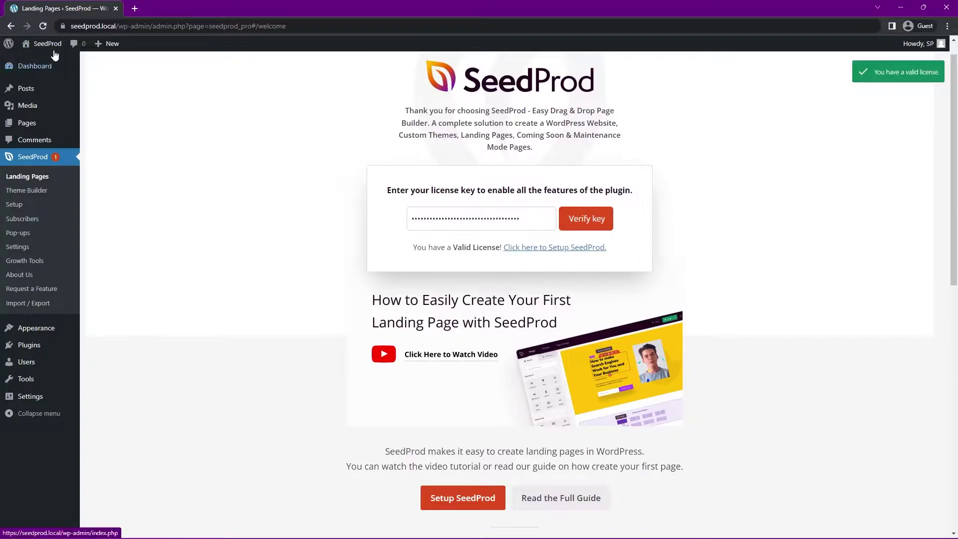
Open the live site in a new tab to view it, then go to SeedProd's Theme Builder
mouse_move(40, 45)
middle_click(33, 62)
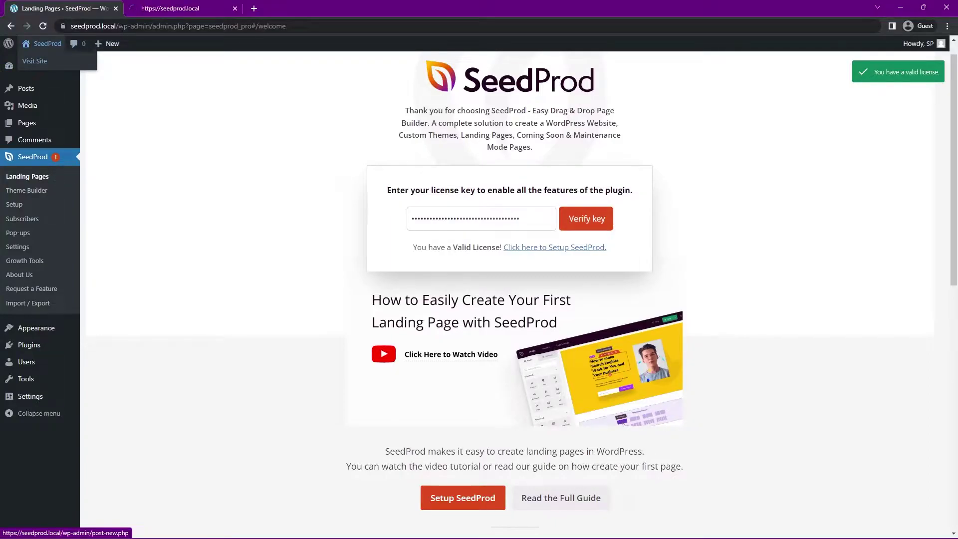
left_click(163, 9)
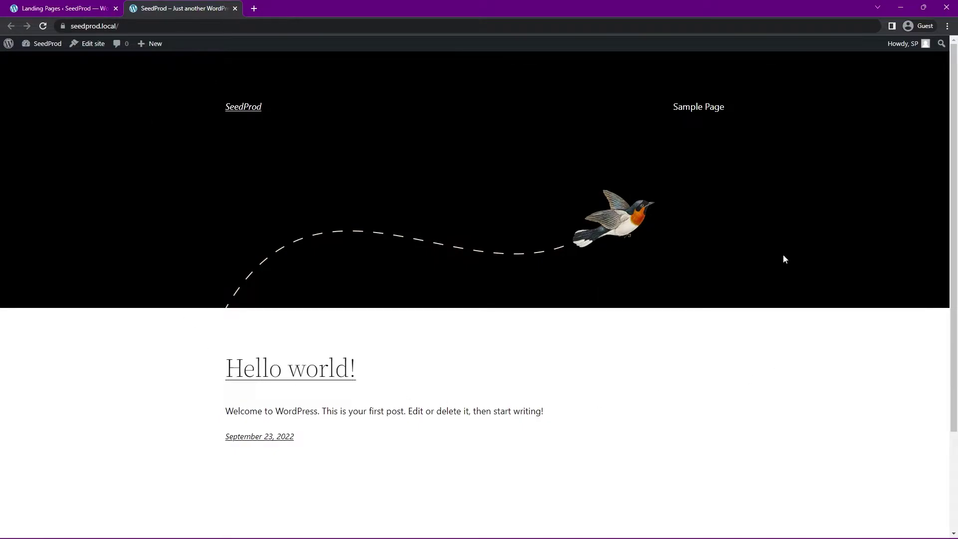
left_click(62, 7)
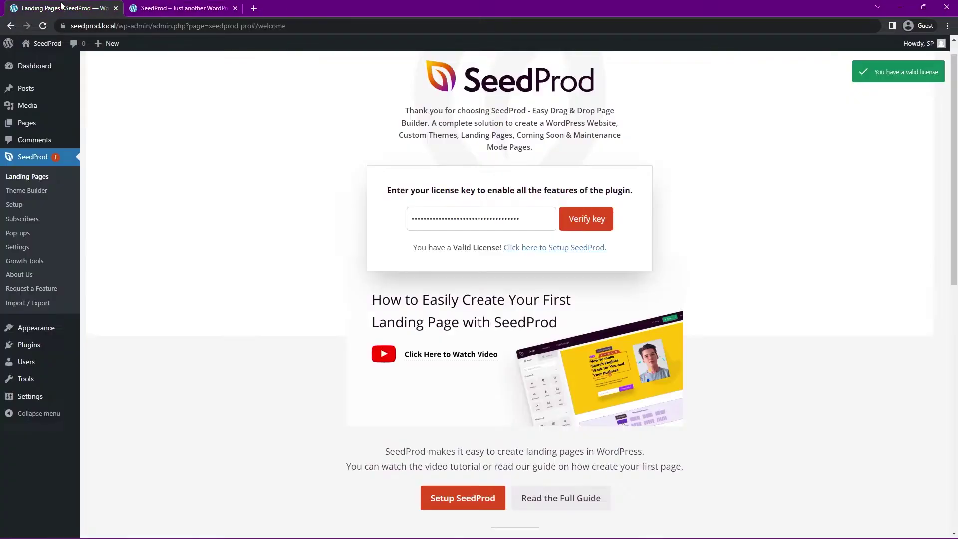
left_click(18, 193)
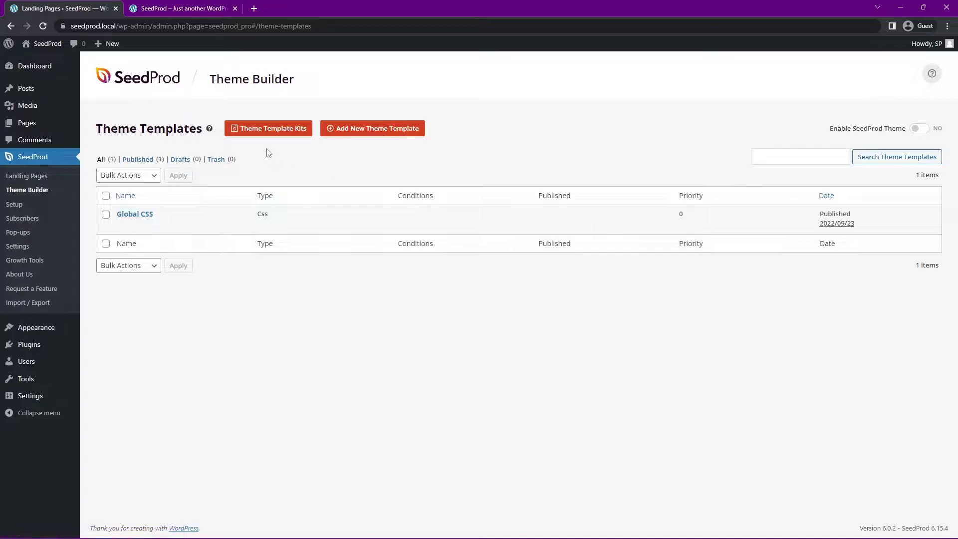
Browse the Theme Template Kits grid and import the Starter Theme kit
left_click(270, 130)
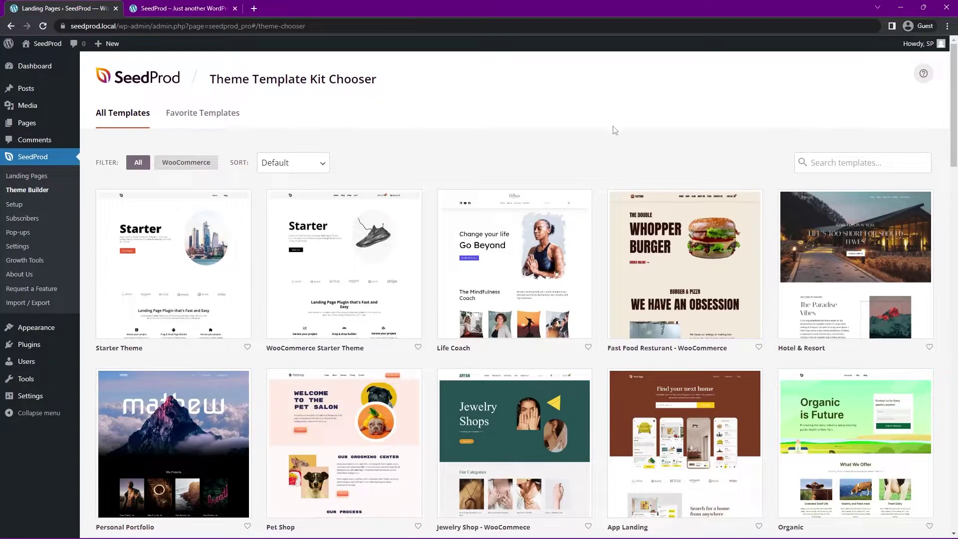
mouse_move(953, 93)
left_mouse_down()
mouse_move(943, 455)
mouse_move(951, 108)
left_mouse_up()
mouse_move(628, 353)
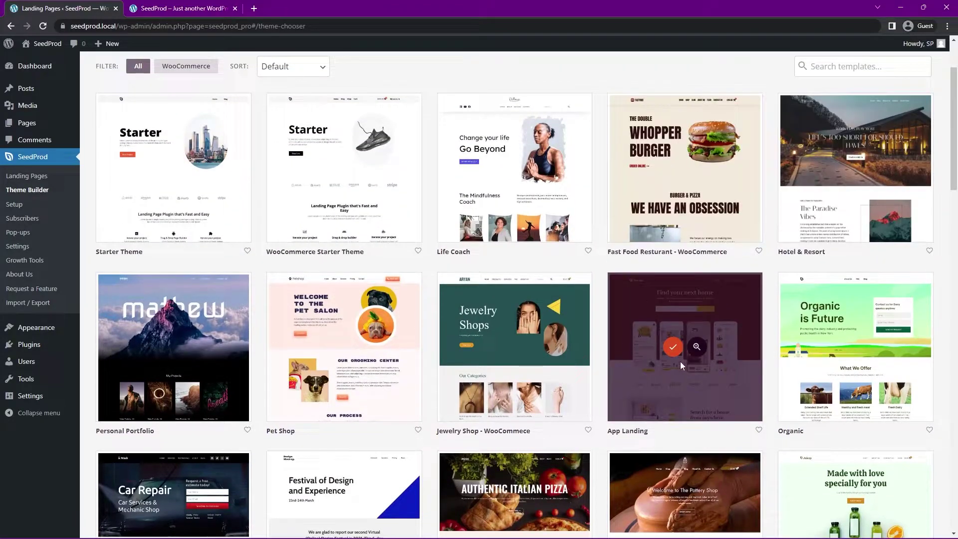
scroll(531, 340, "up", 1)
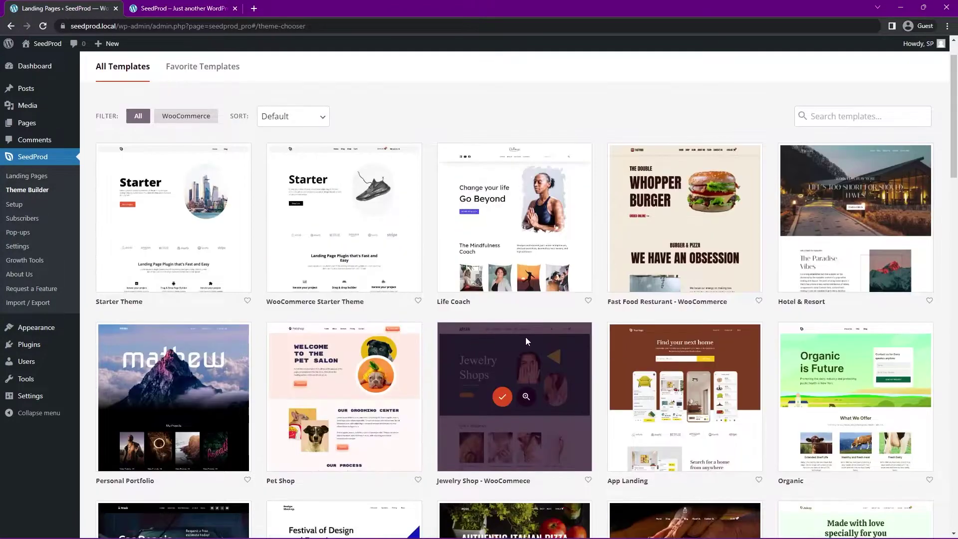
scroll(539, 318, "up", 1)
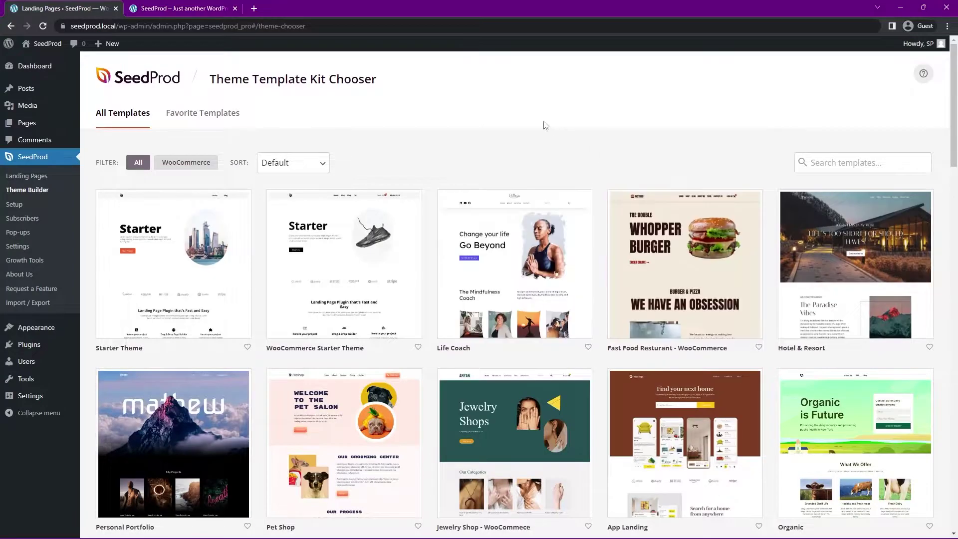
mouse_move(113, 225)
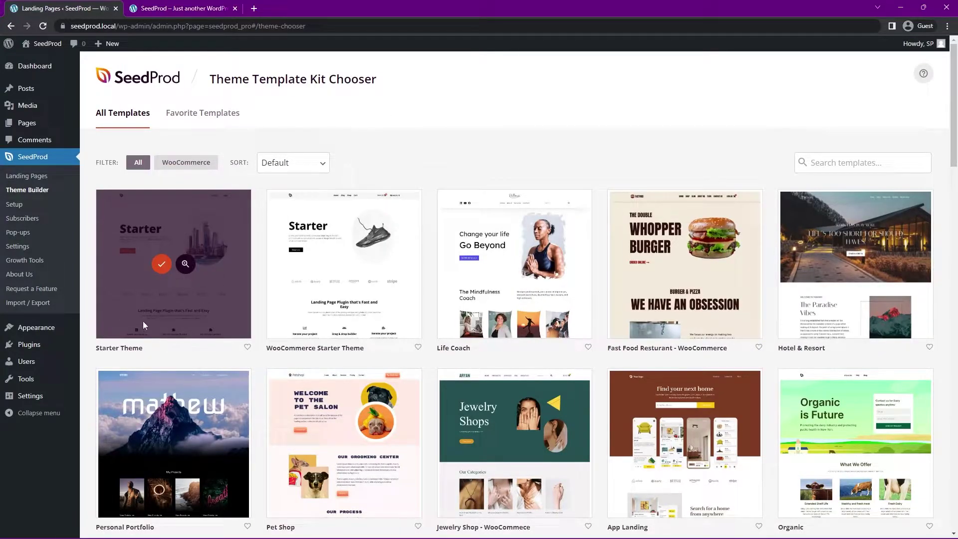
left_click(161, 265)
scroll(438, 243, "down", 1)
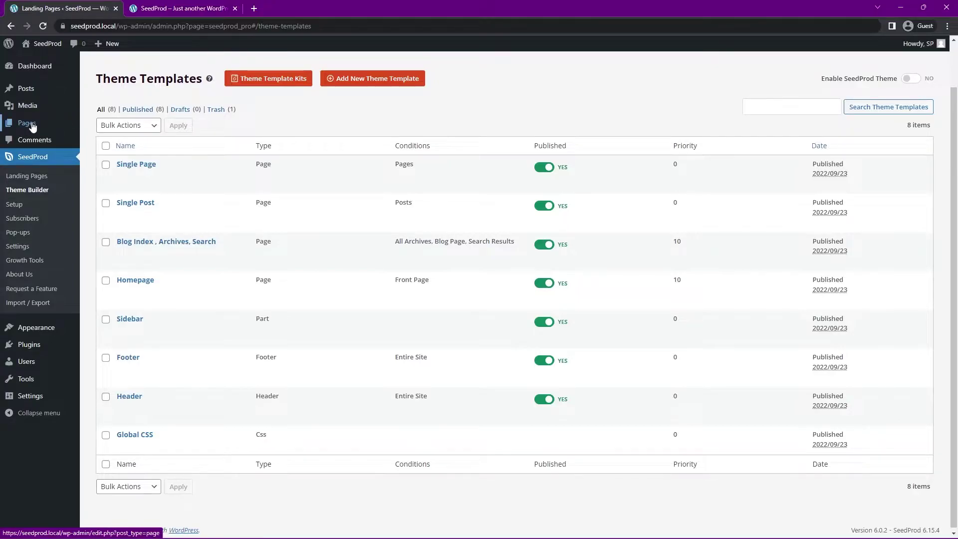
Check the site's current front page, then return to the theme templates list
mouse_move(30, 127)
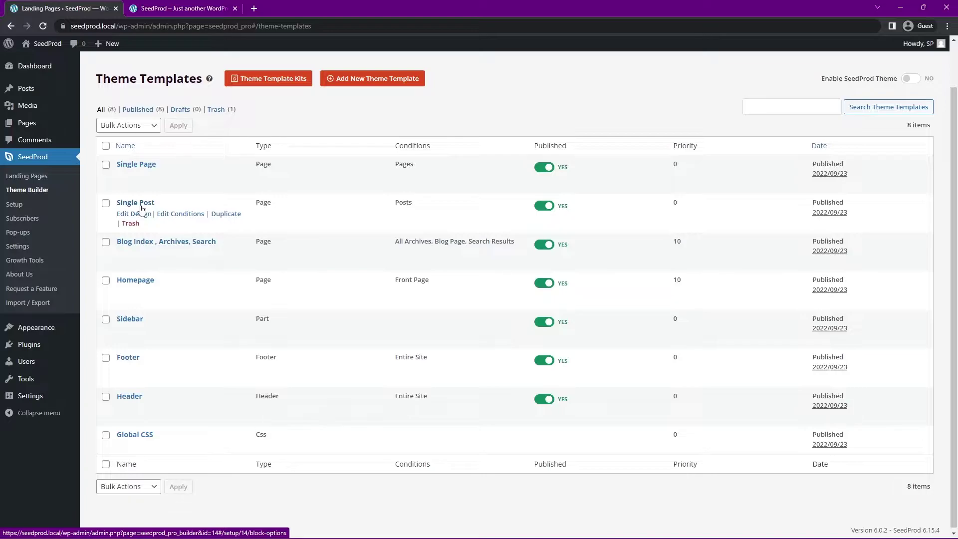
mouse_move(36, 92)
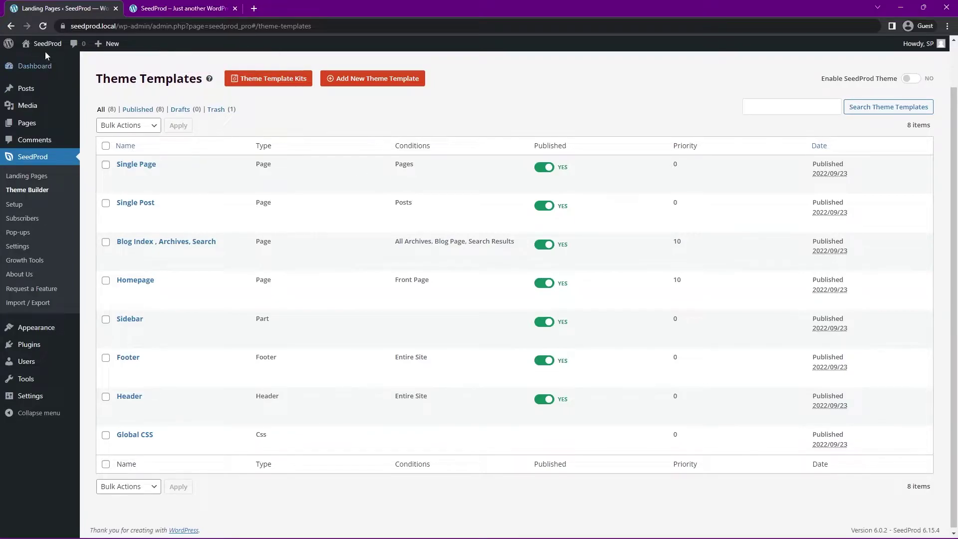
left_click(170, 8)
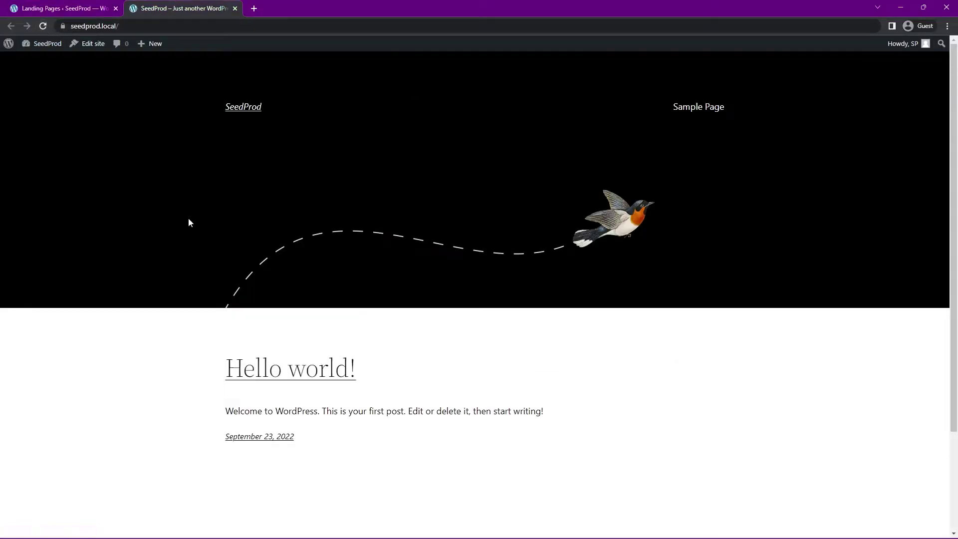
left_click(64, 11)
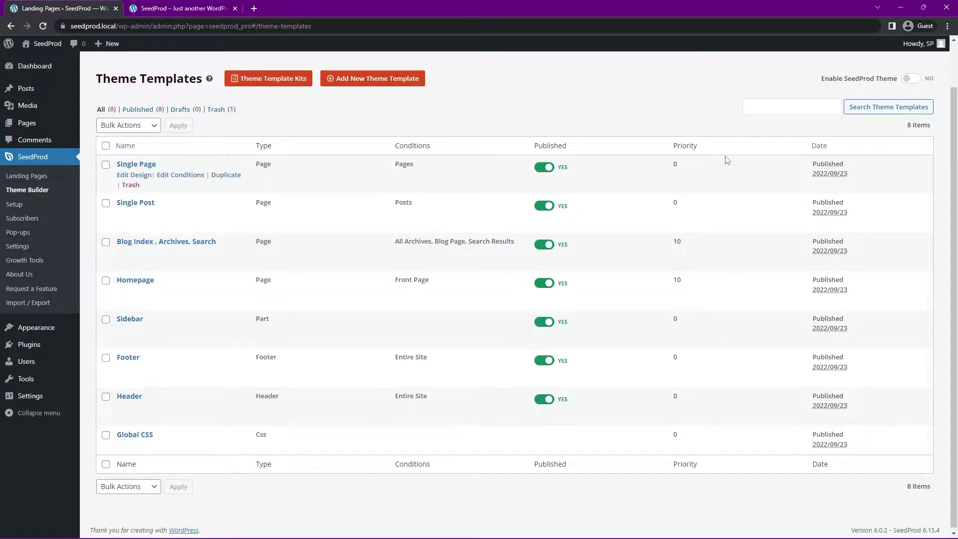
Enable the SeedProd theme, accepting creation of the Home and Blog pages
left_click(911, 129)
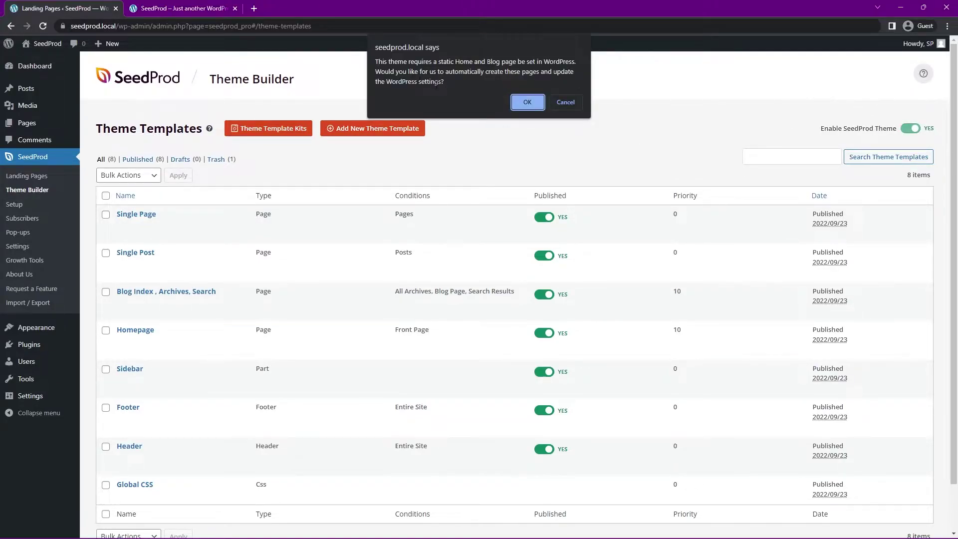
left_click(527, 102)
left_click(558, 102)
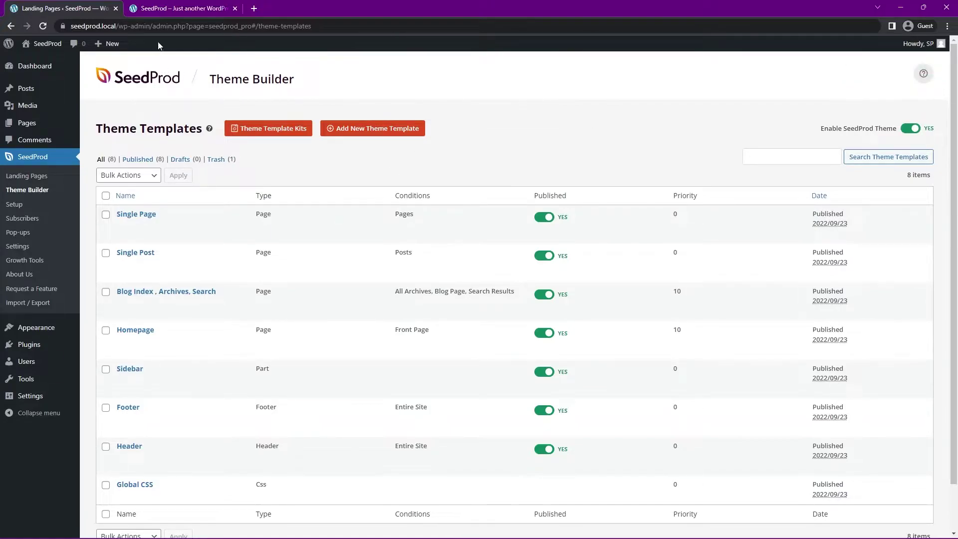
left_click(164, 12)
Reload the front end and preview the Starter homepage, Blog page and Sample Page
left_click(43, 26)
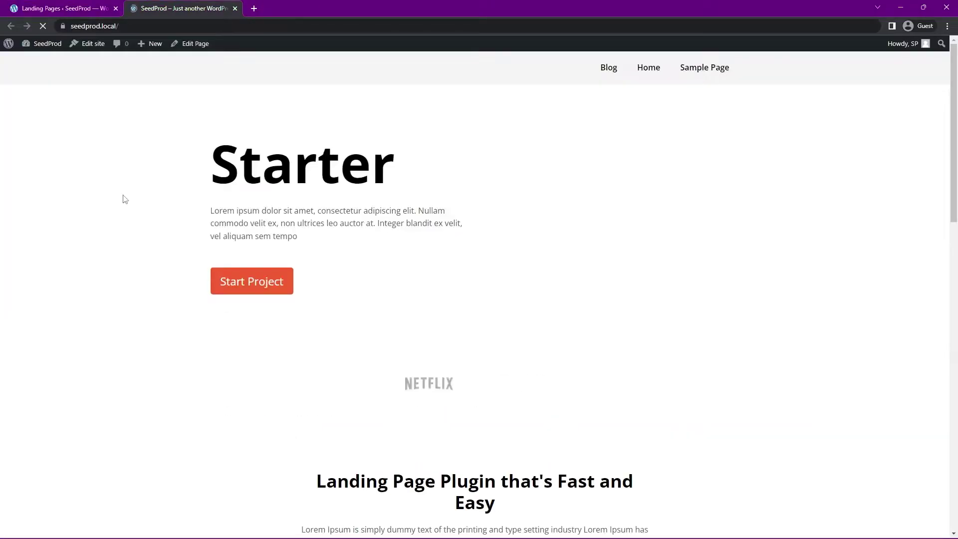
mouse_move(951, 75)
left_mouse_down()
mouse_move(937, 441)
mouse_move(946, 68)
left_mouse_up()
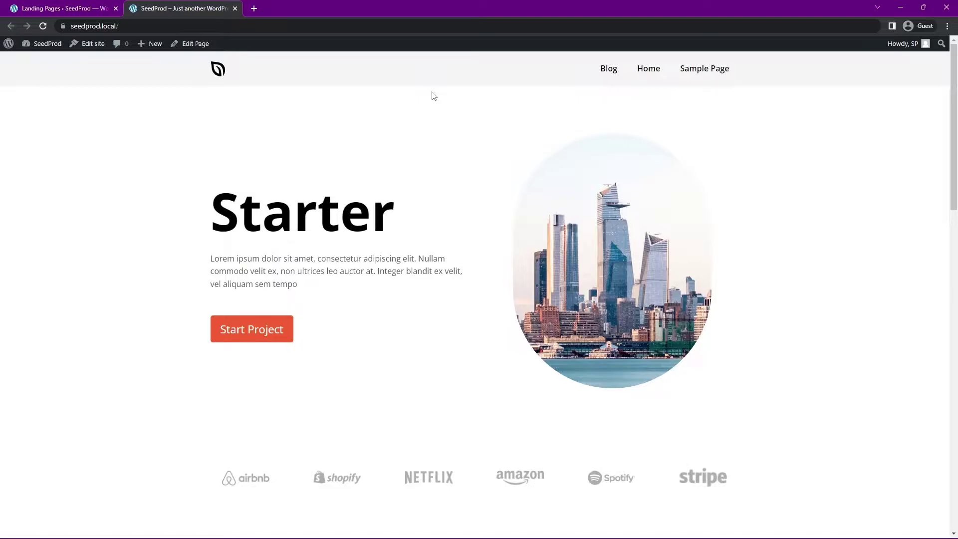
left_click(609, 70)
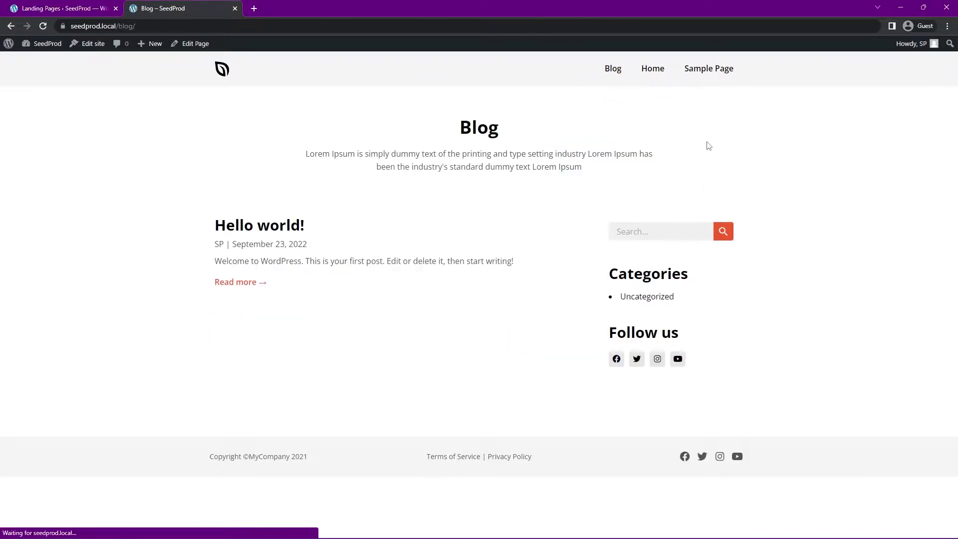
left_click(706, 69)
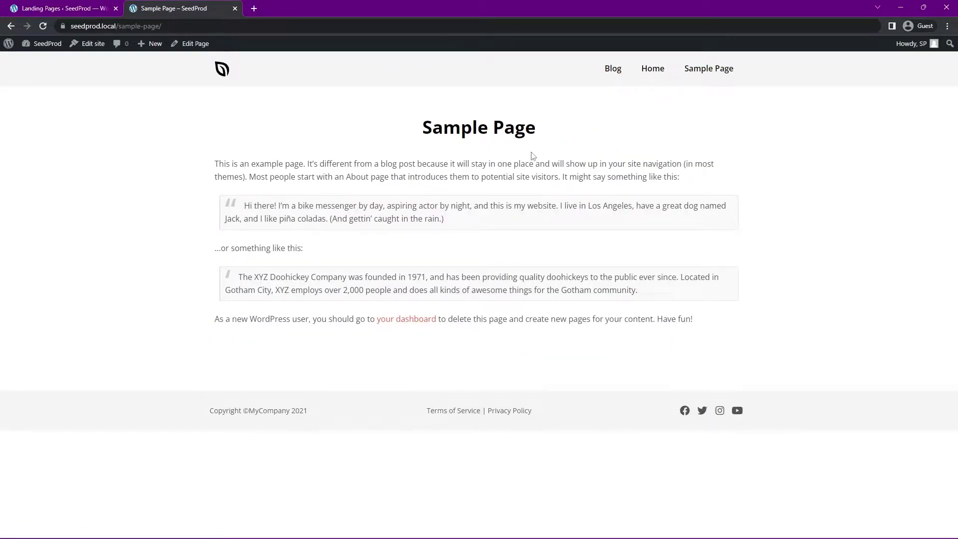
left_click(77, 10)
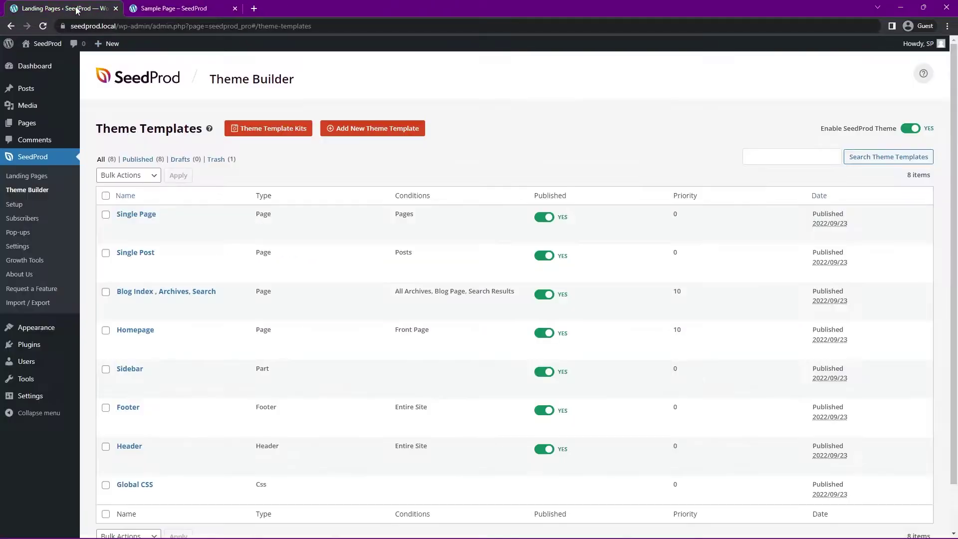
left_click(169, 8)
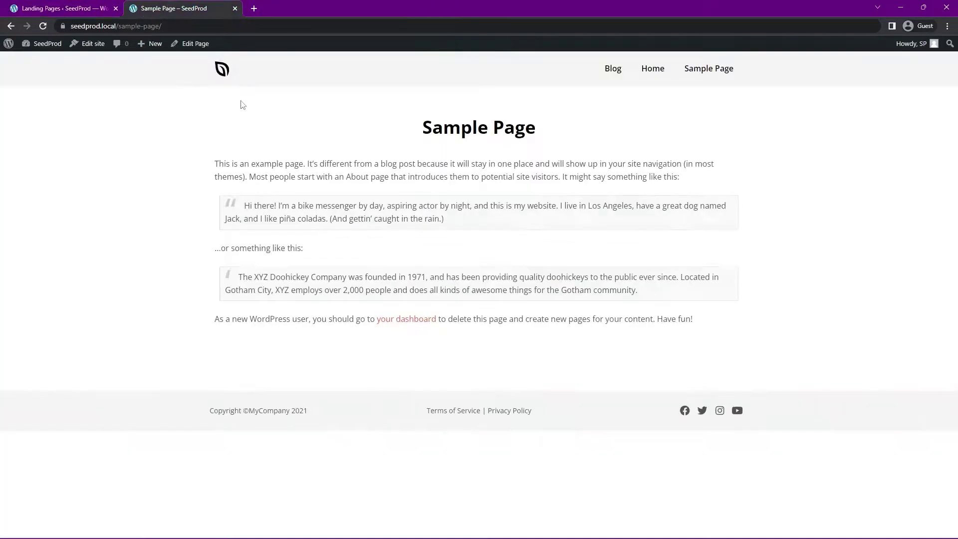
left_click(220, 69)
left_click_drag(954, 92, 956, 344)
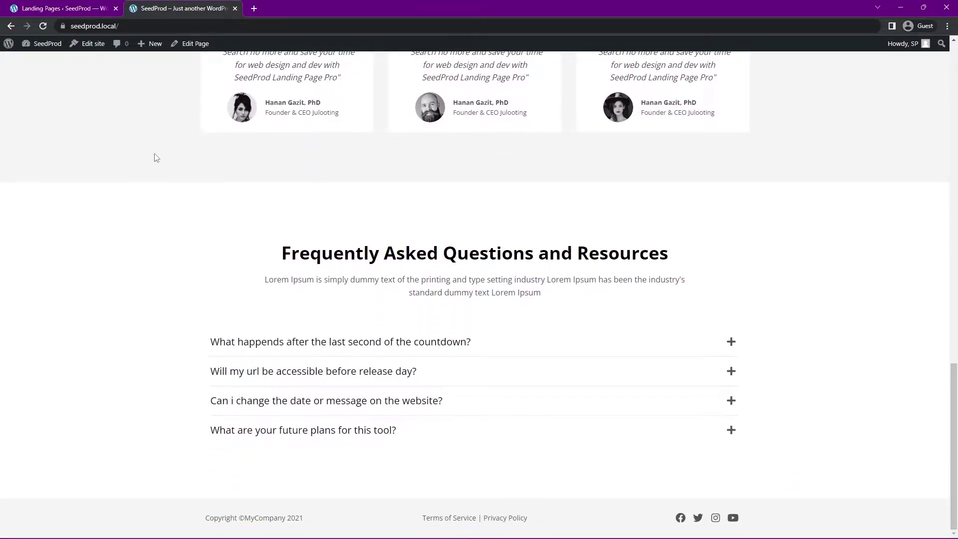
key("ctrl+1")
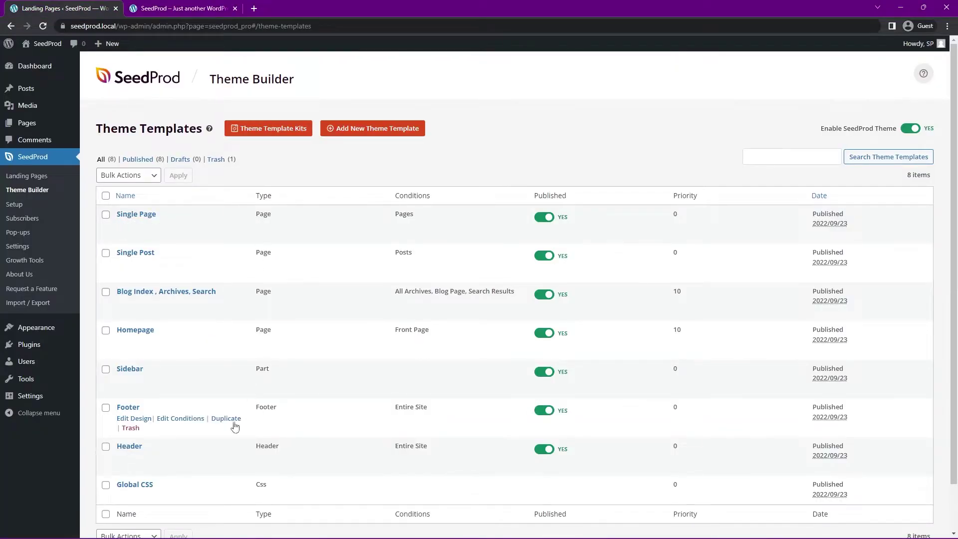
Open the Homepage template in the builder, then add and delete a Post Title block
left_click(134, 343)
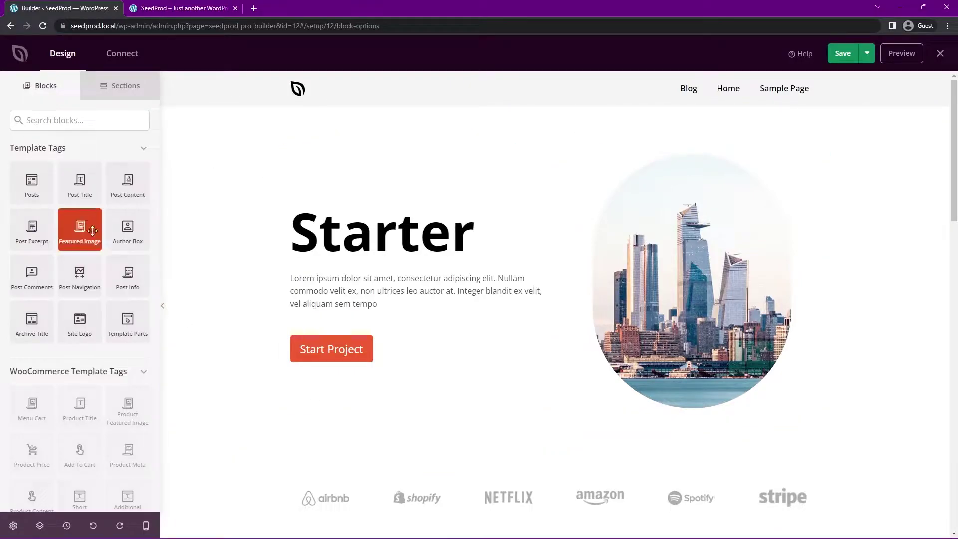
left_click_drag(79, 186, 399, 197)
left_click(444, 186)
left_click(436, 291)
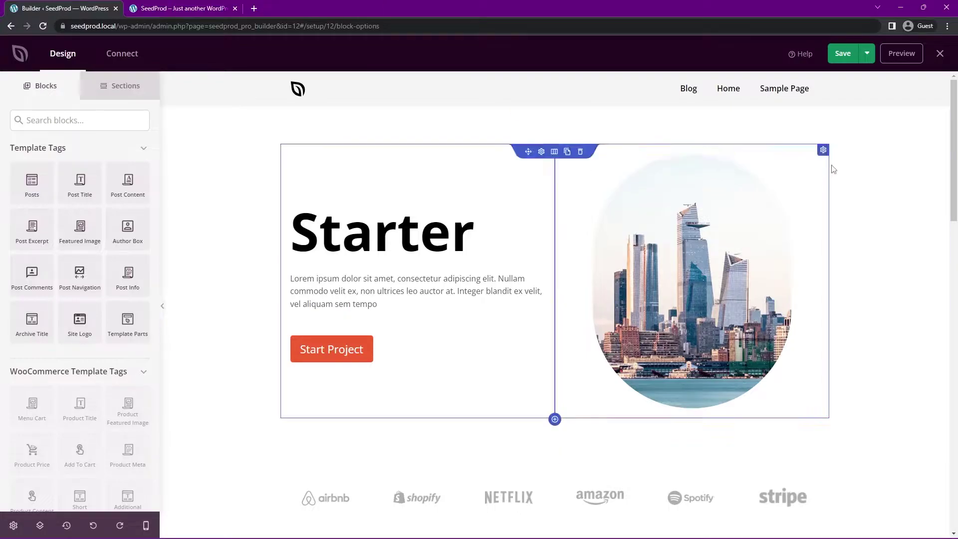
Scroll down to the FAQ section and open its headline's settings
left_click_drag(953, 107, 953, 447)
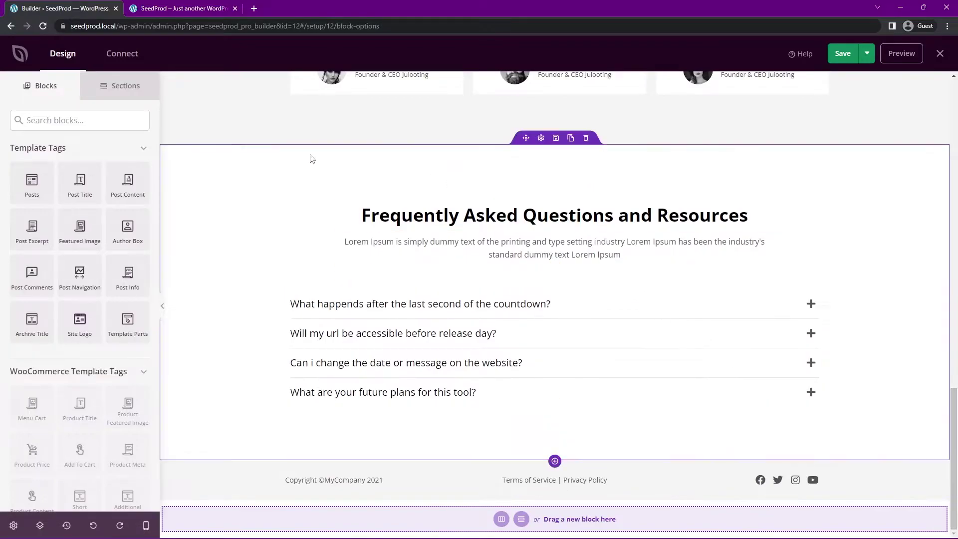
left_click(509, 154)
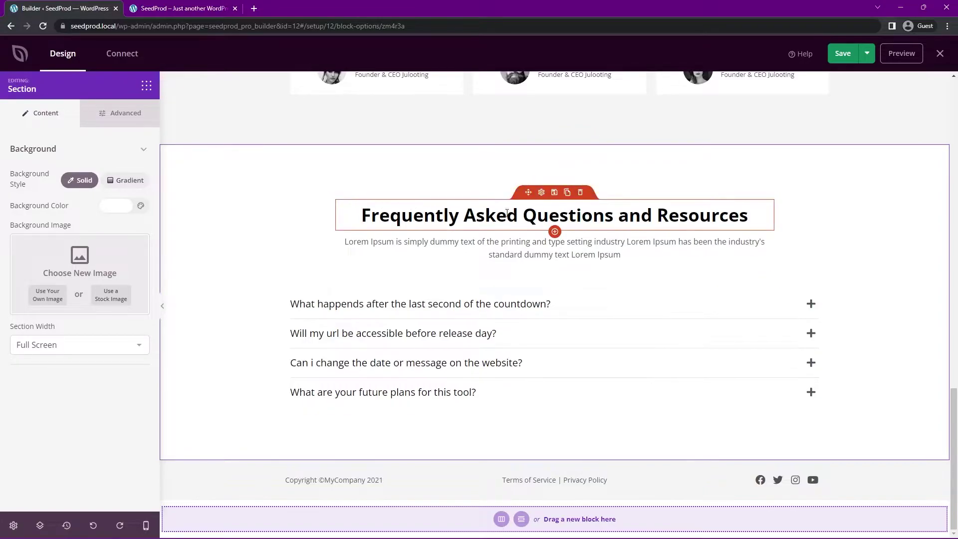
left_click(541, 192)
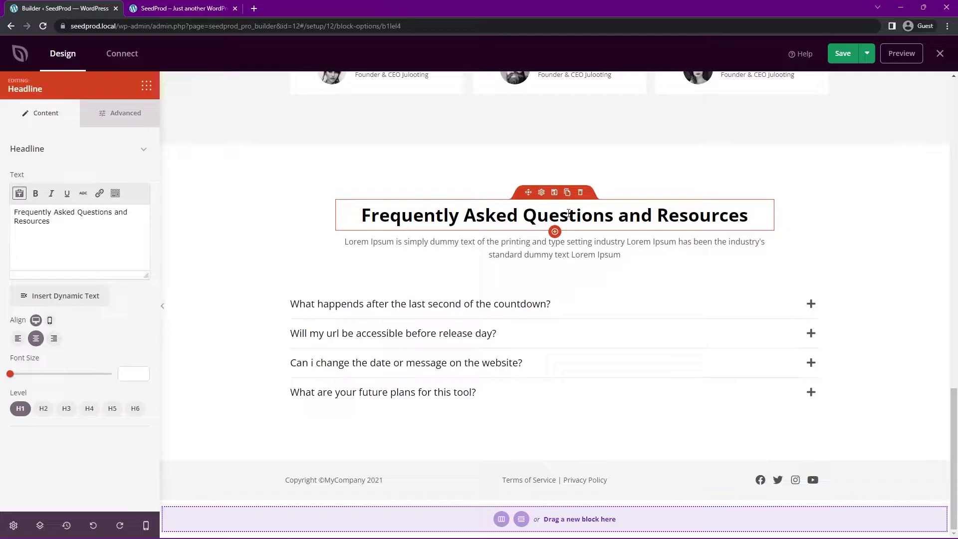
Add a single-column row below the three feature cards
left_click(934, 355)
scroll(934, 355, "up", 9)
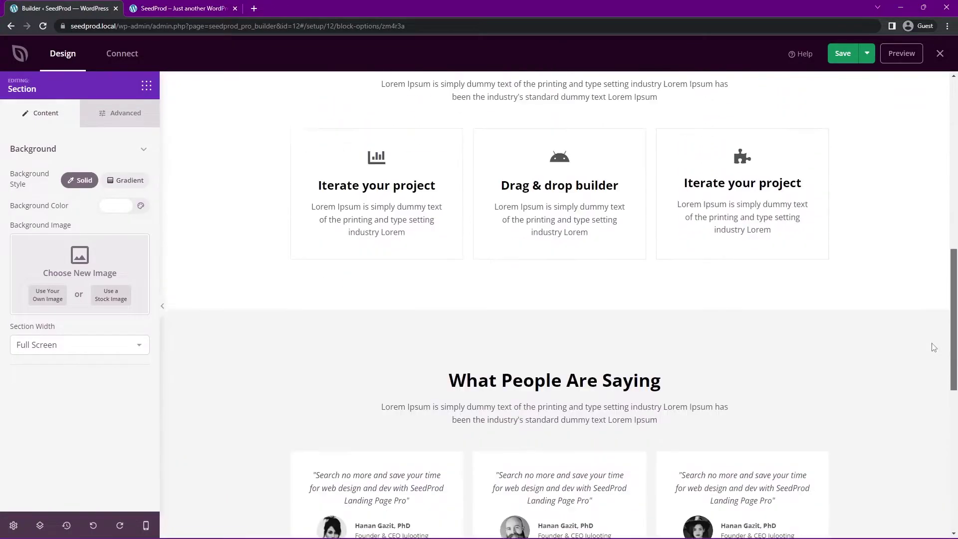
scroll(934, 355, "up", 4)
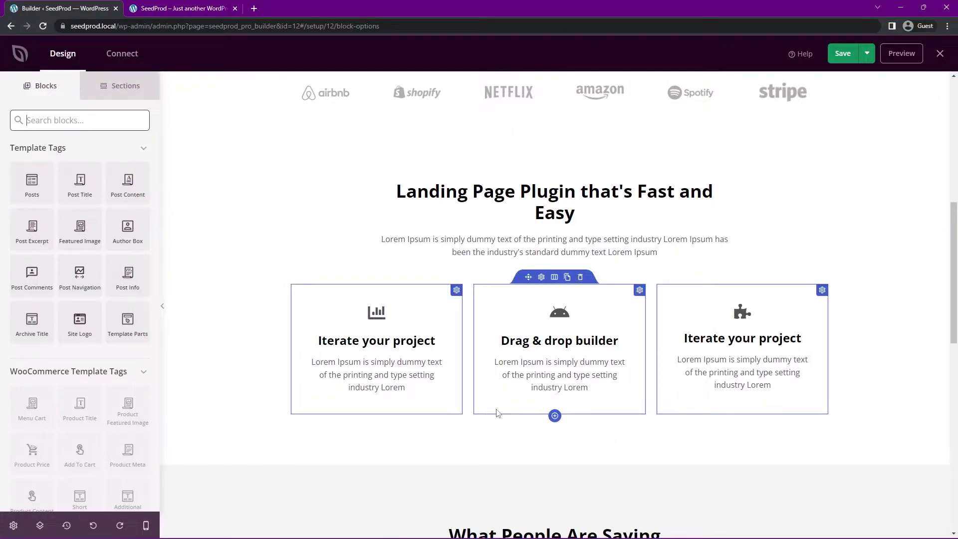
left_click(555, 416)
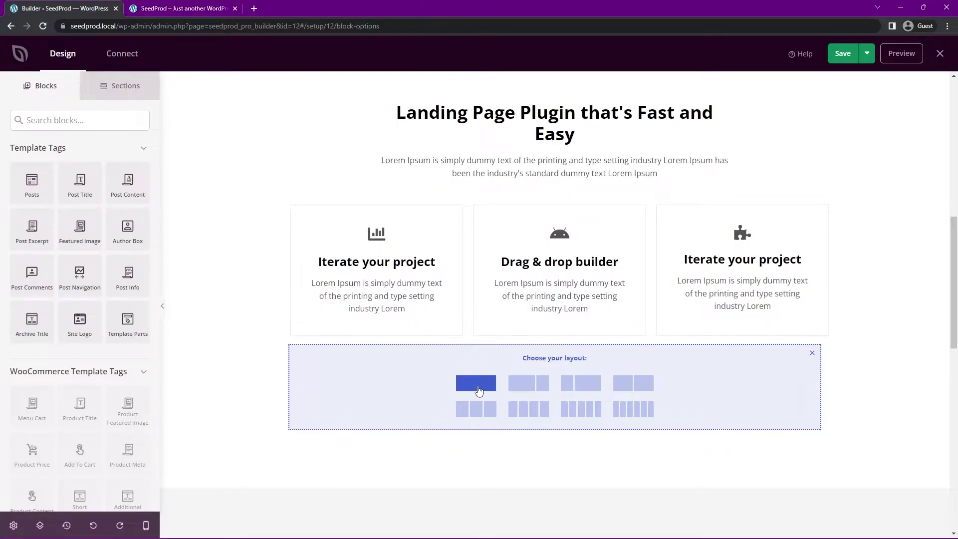
left_click(474, 384)
Search the blocks for 'tabs' and drop a Tabs block into the new row
scroll(504, 407, "up", 1)
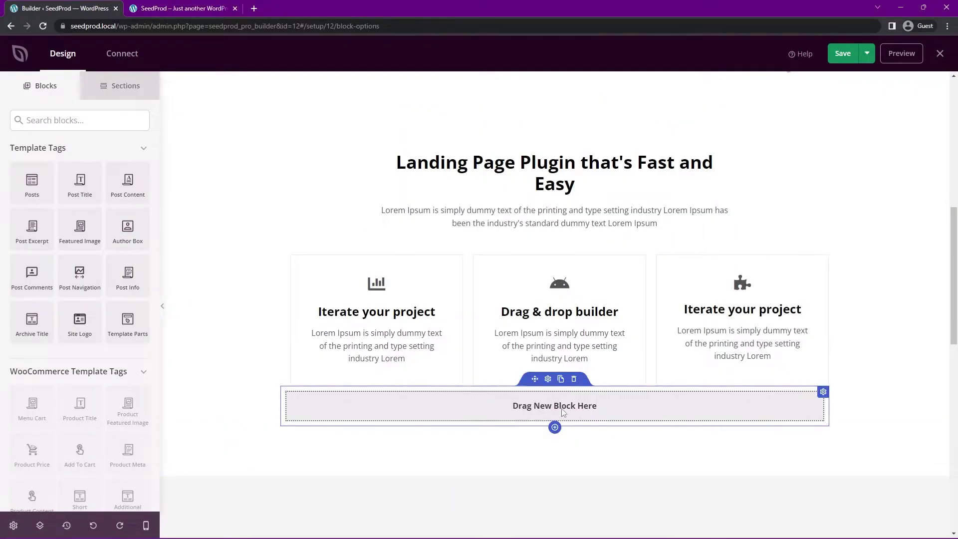
left_click(55, 121)
type("tabs")
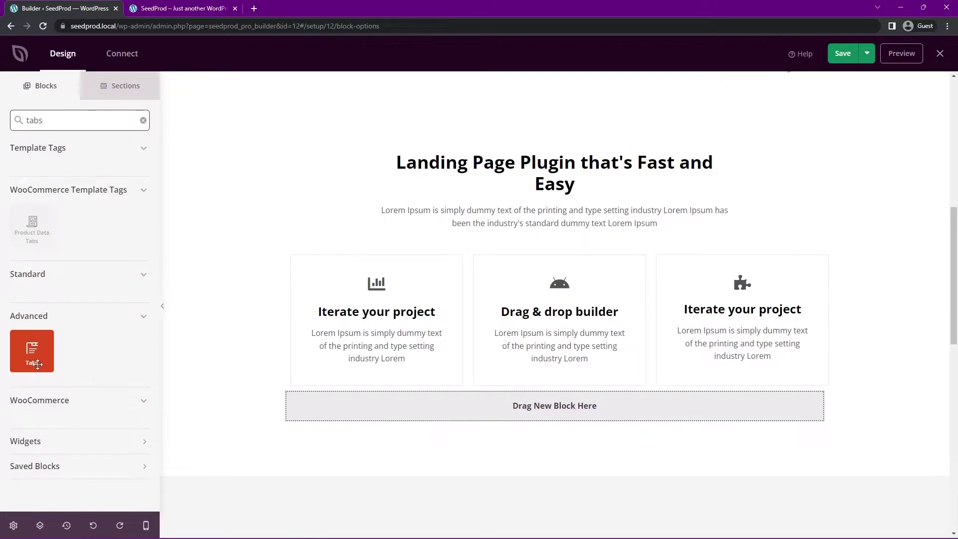
left_click_drag(33, 361, 531, 407)
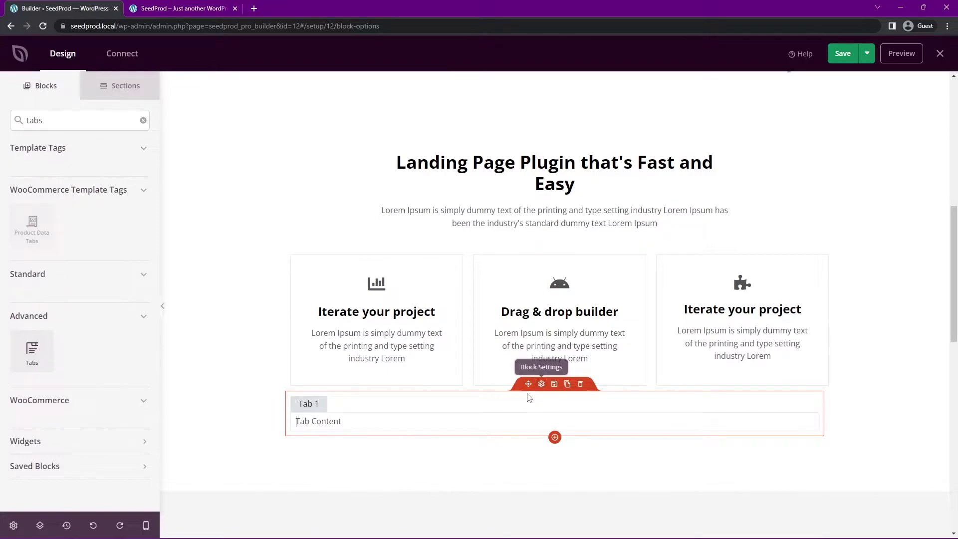
Show the checkmark icon beside tab titles and enlarge the title font size to 20
left_click(481, 409)
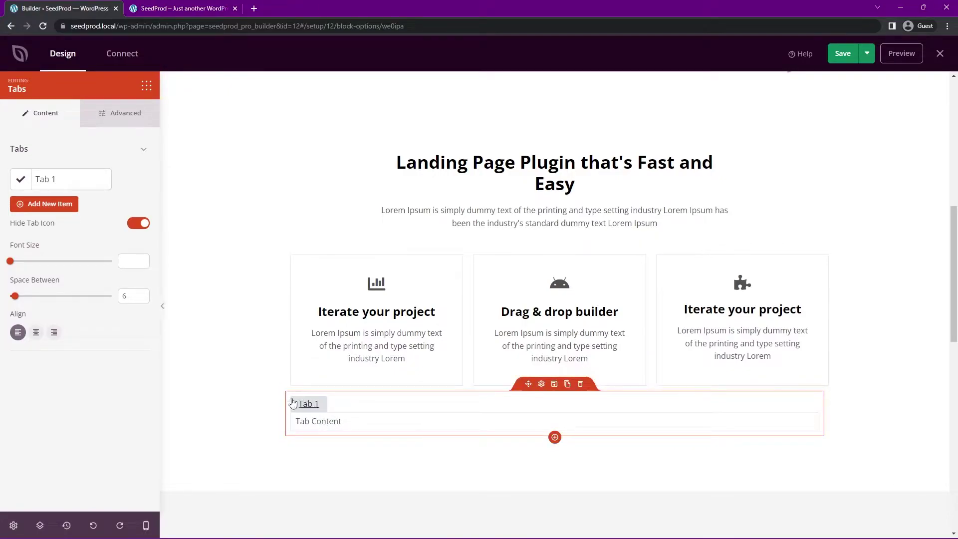
left_click(64, 179)
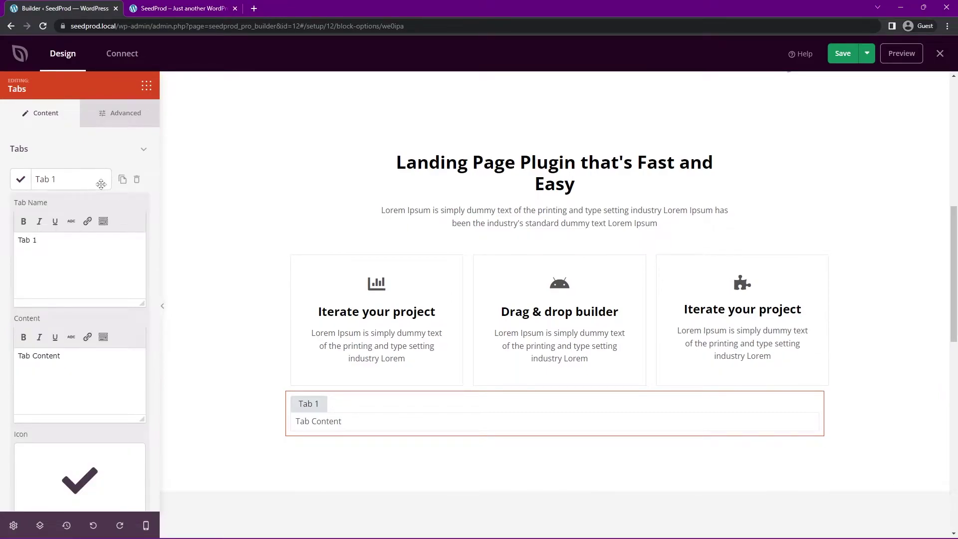
scroll(70, 162, "down", 1)
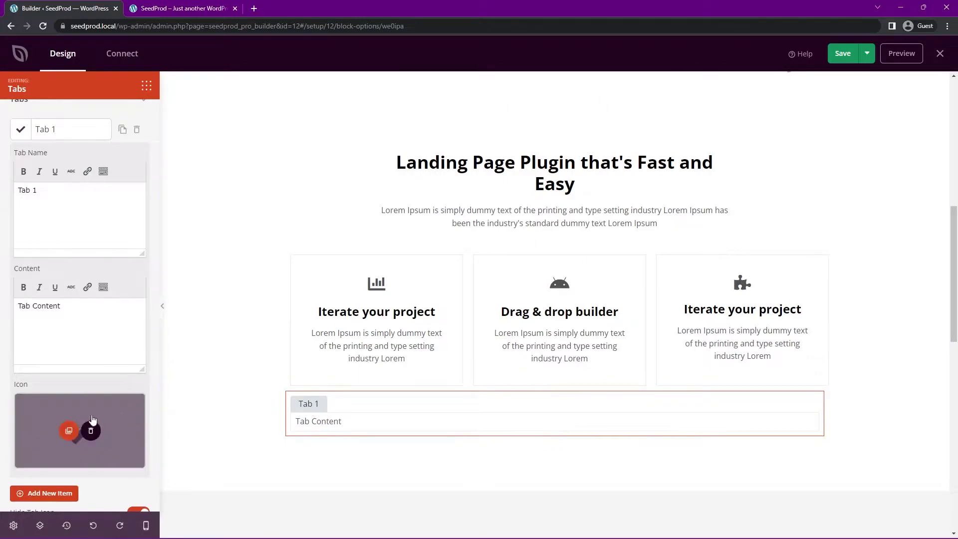
scroll(128, 386, "down", 2)
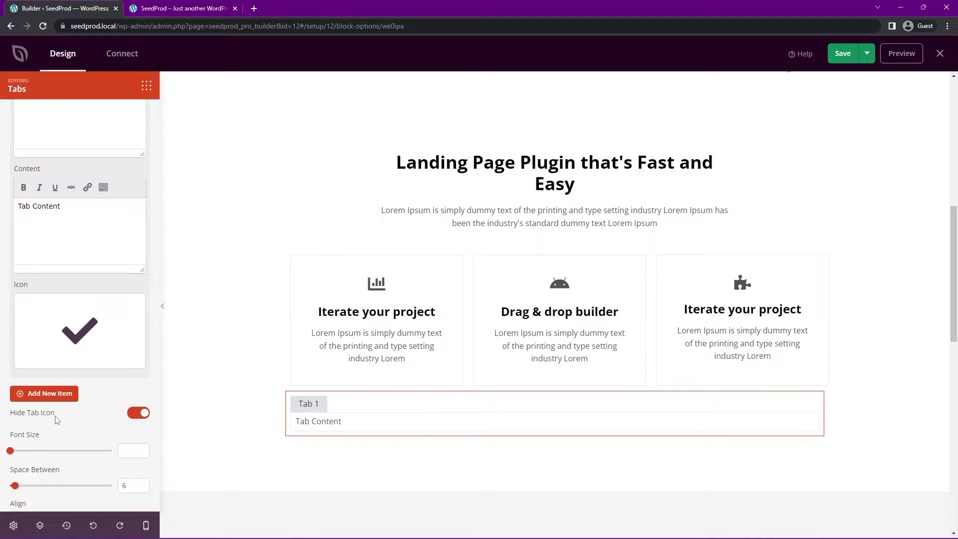
left_click(138, 414)
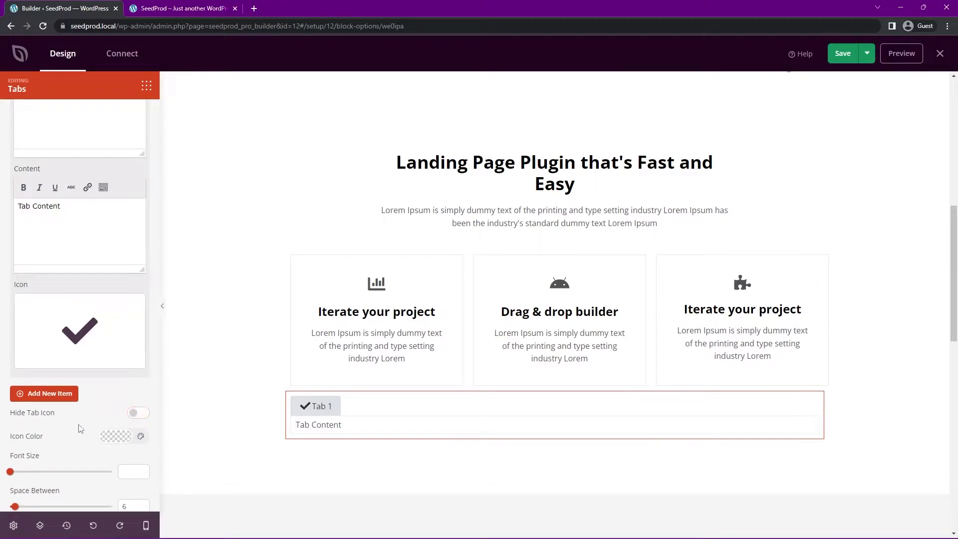
scroll(82, 379, "down", 1)
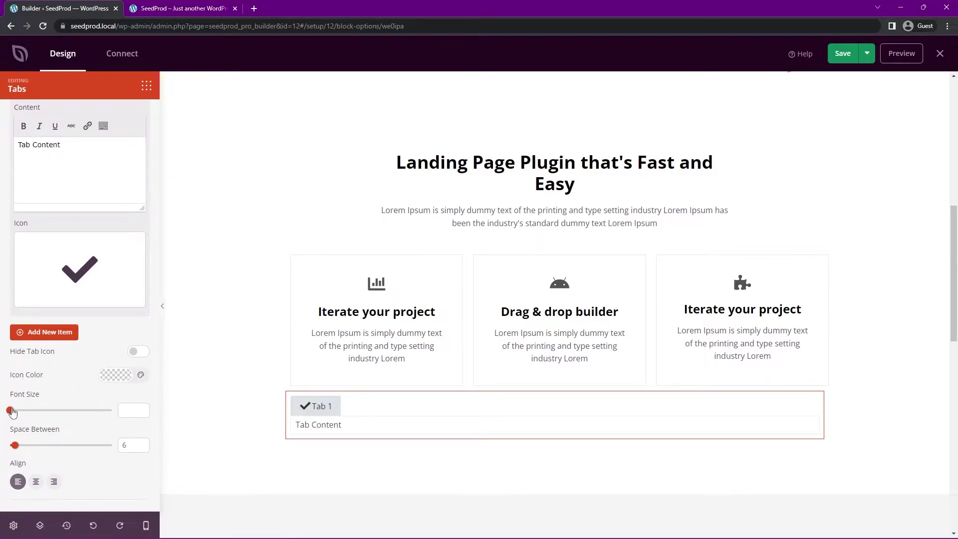
mouse_move(12, 412)
left_mouse_down()
mouse_move(80, 412)
mouse_move(26, 412)
left_mouse_up()
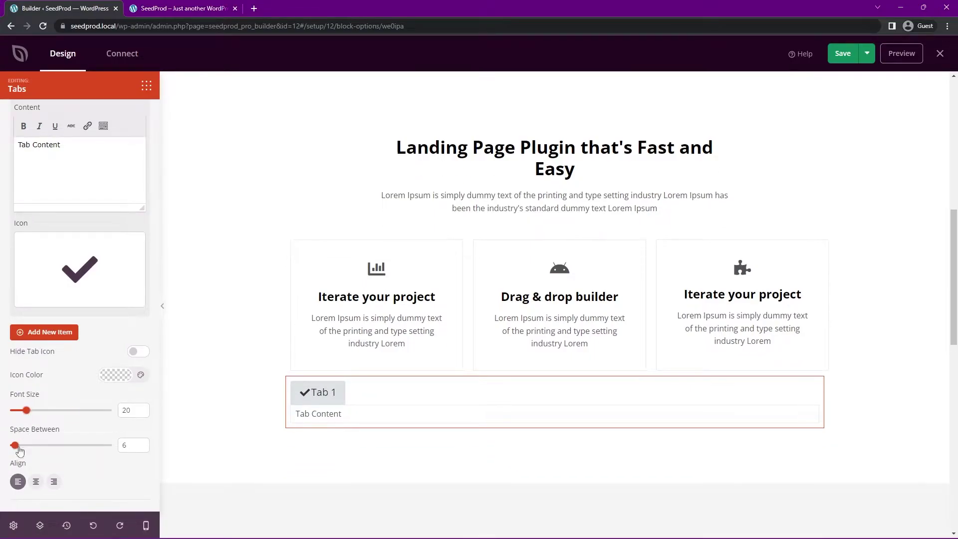
Duplicate Tab 1 into a second tab and set Space Between to 10
scroll(96, 233, "up", 3)
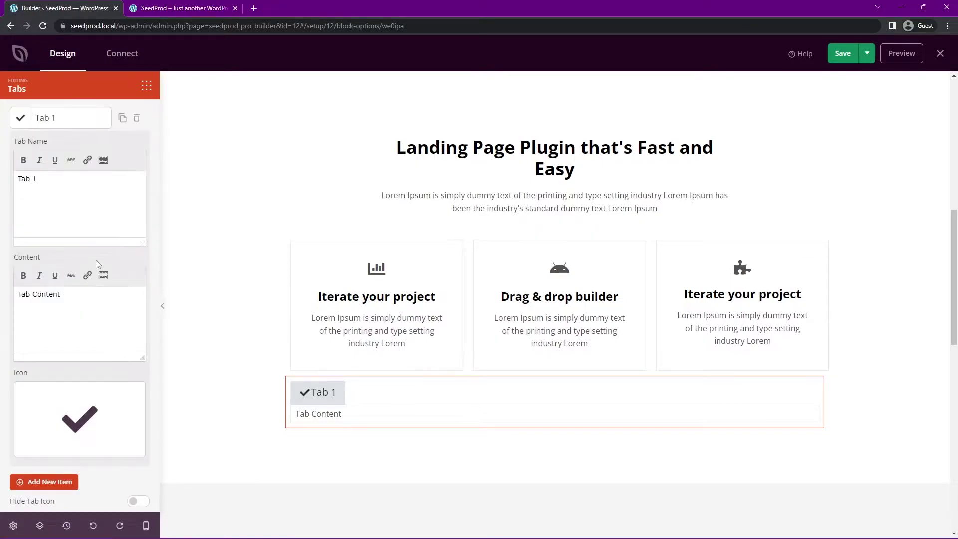
left_click(75, 121)
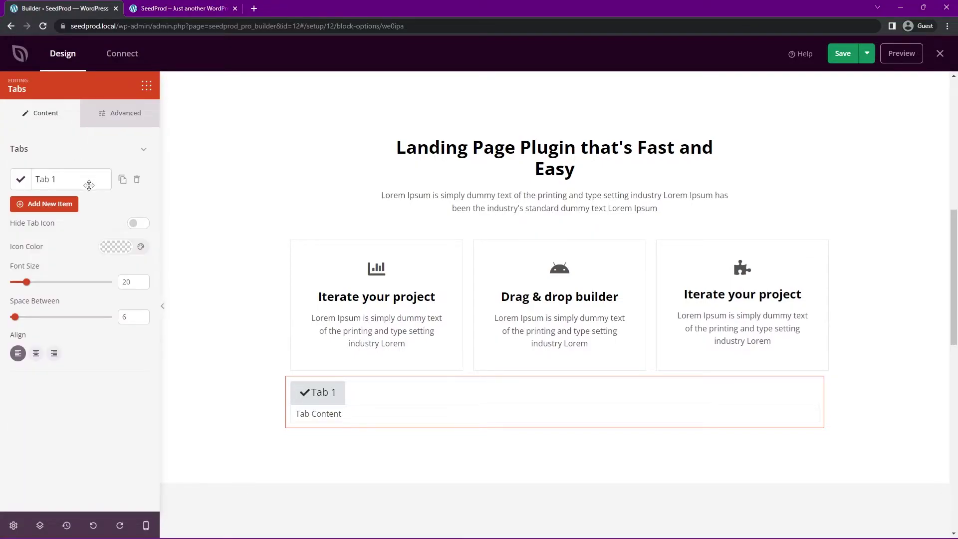
left_click(122, 181)
mouse_move(14, 346)
left_mouse_down()
mouse_move(69, 350)
mouse_move(21, 352)
left_mouse_up()
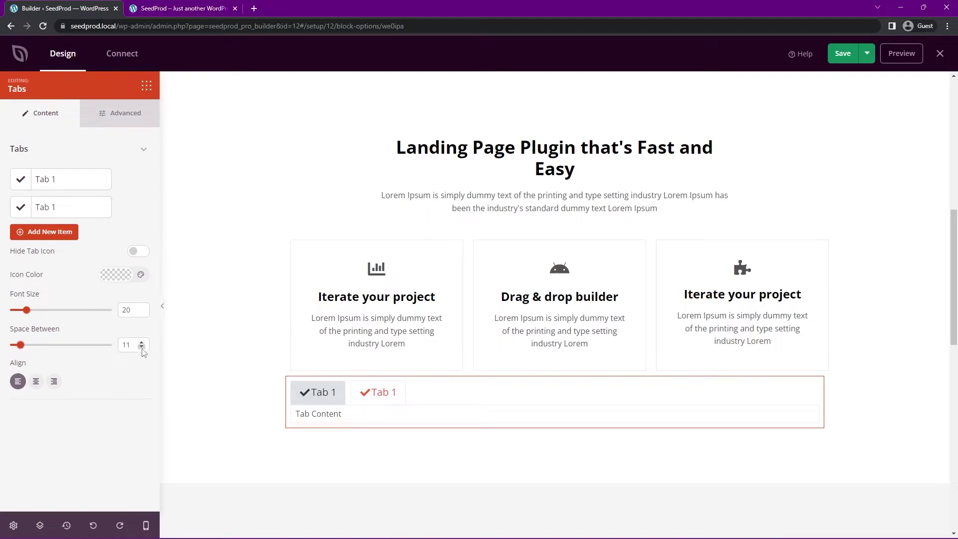
left_click(142, 347)
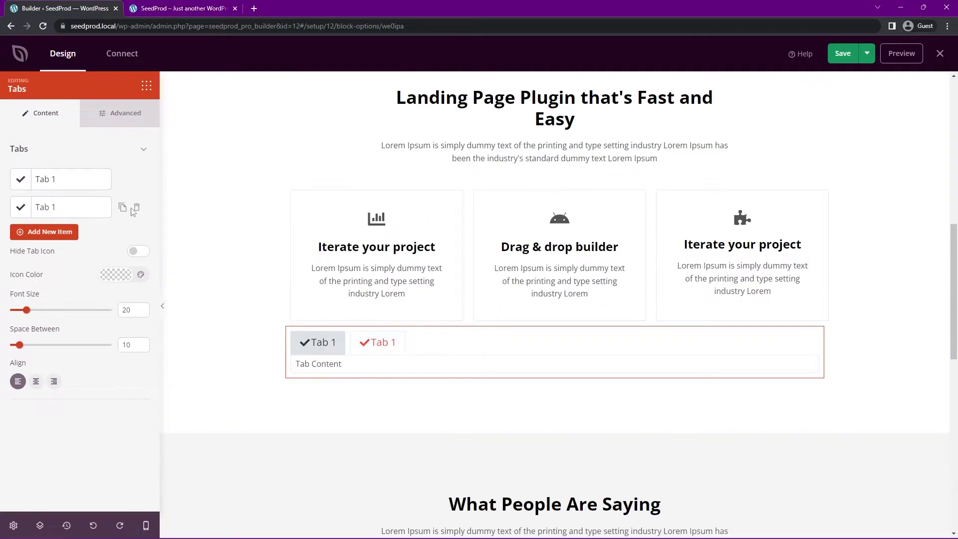
Name the first tab 'Iterate your project' using the copied card heading
left_click(57, 180)
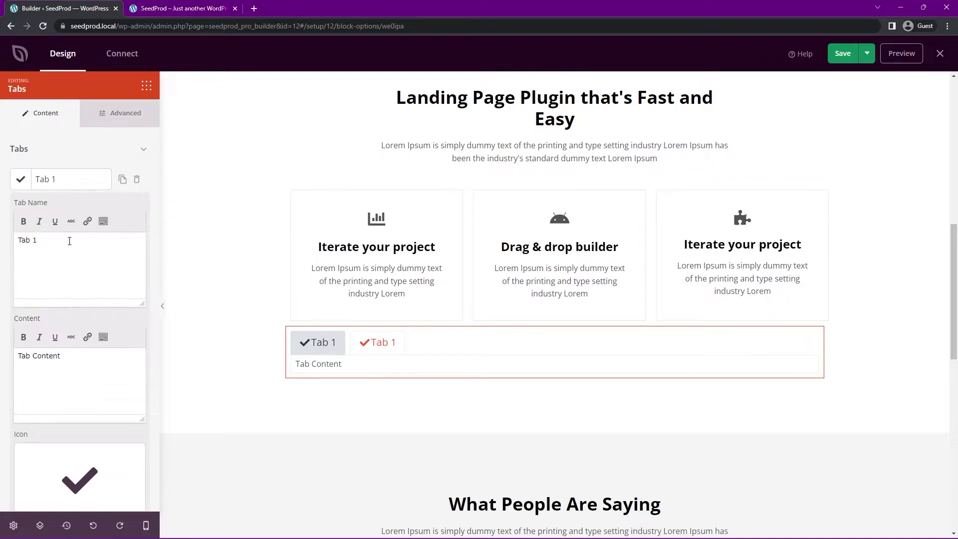
left_click_drag(324, 246, 451, 249)
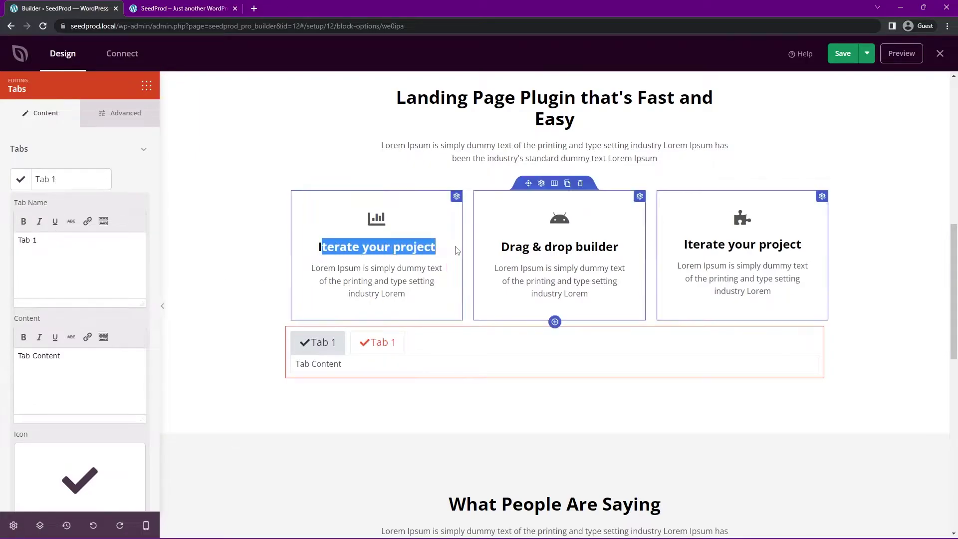
left_click_drag(359, 280, 399, 282)
left_click(403, 289)
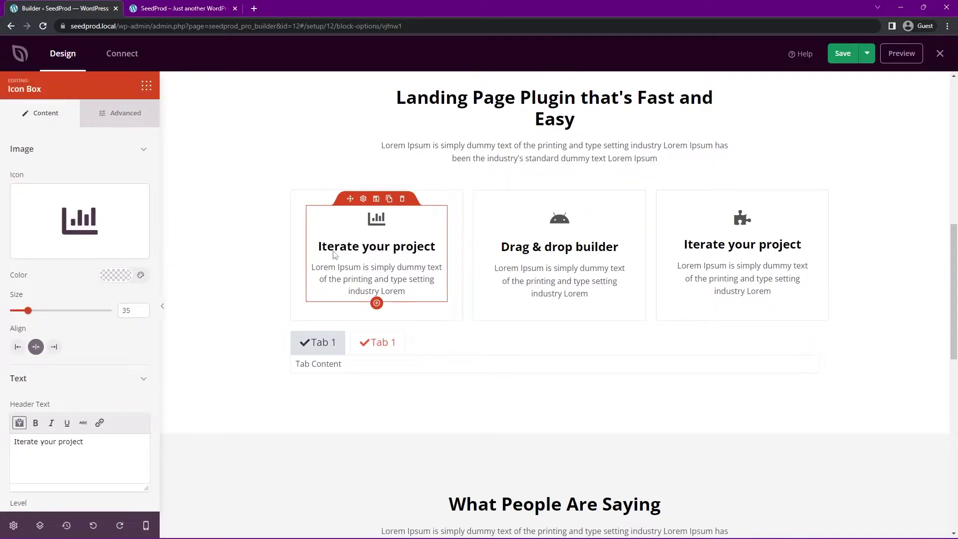
left_click_drag(429, 242, 320, 247)
key("ctrl+c")
type("v")
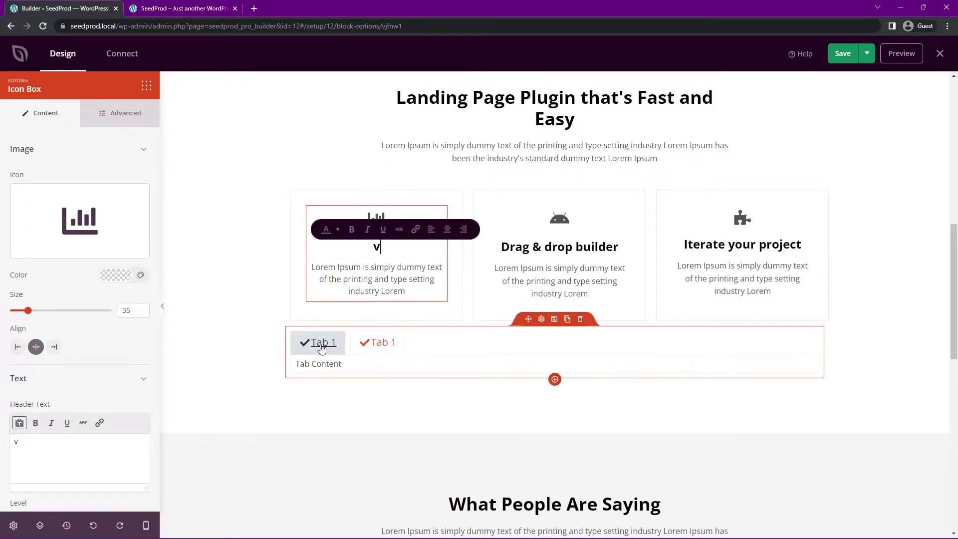
left_click(317, 347)
left_click(59, 189)
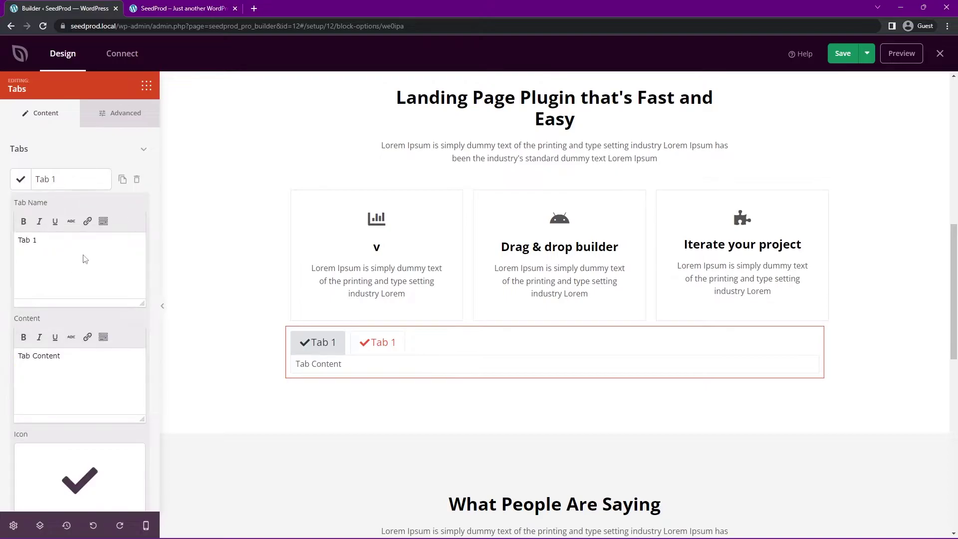
triple_click(23, 238)
key("ctrl+v")
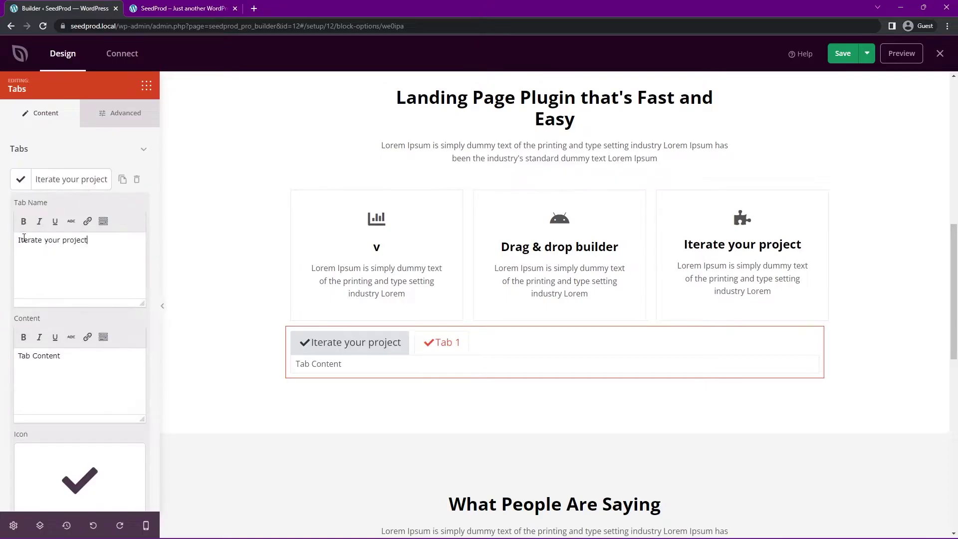
Replace the first tab's placeholder content with three Lorem Ipsum paragraphs
left_click(412, 297)
left_click_drag(412, 296, 312, 268)
key("ctrl+c")
left_click(353, 344)
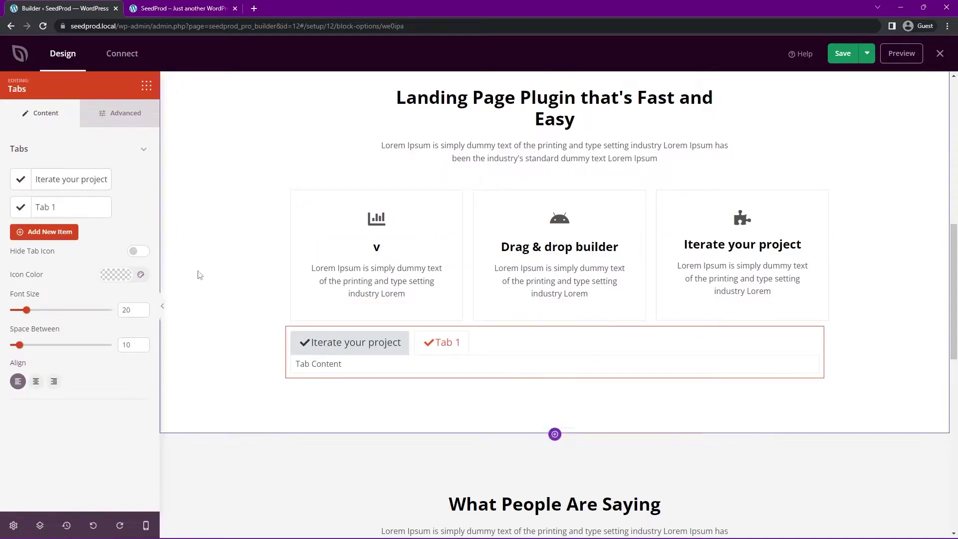
left_click(61, 180)
left_click_drag(61, 356, 19, 356)
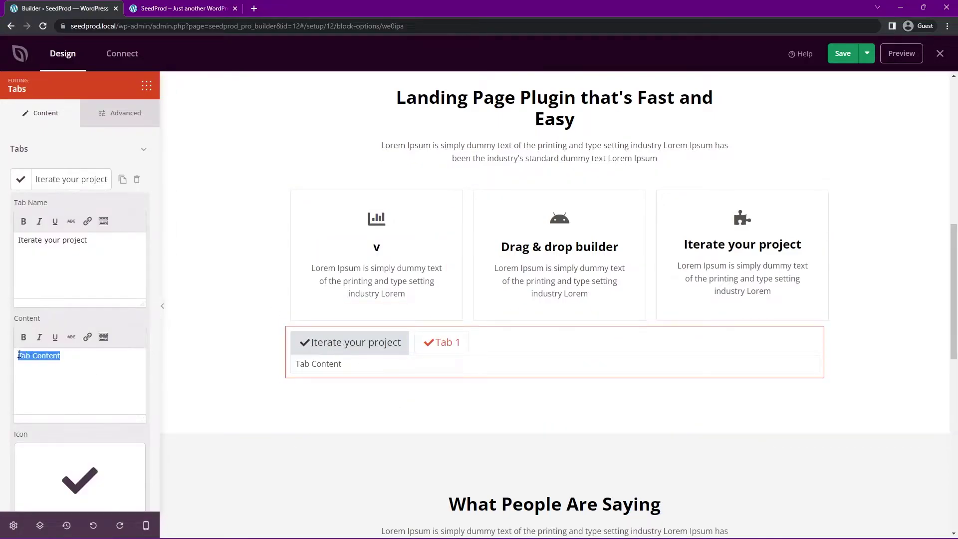
key("ctrl+v")
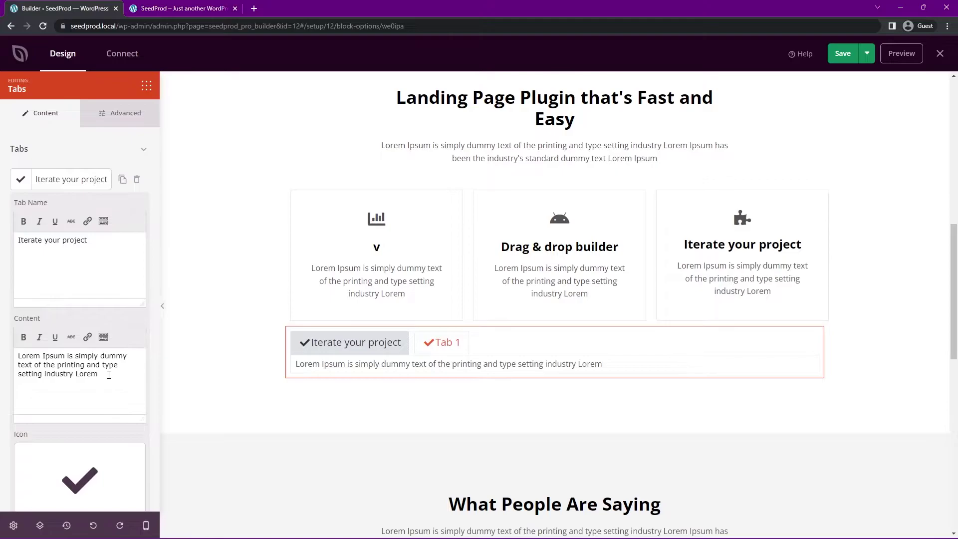
left_click_drag(103, 374, 24, 354)
type("Lorem Ipsum is simply dummy text of the printing and type setting industry Lorem. Lorem Ipsum is simply dummy text of the printing and type setting industry Lorem.  Lorem Ipsum is simply dummy text of the printing and type setting industry Lorem. Lorem Ipsum is simply dummy text of the printing and type setting industry Lorem. Lorem Ipsum is simply dummy text of the printing and type setting industry Lorem.  Lorem Ipsum is simply dummy text of the printing and type setting industry Lorem.")
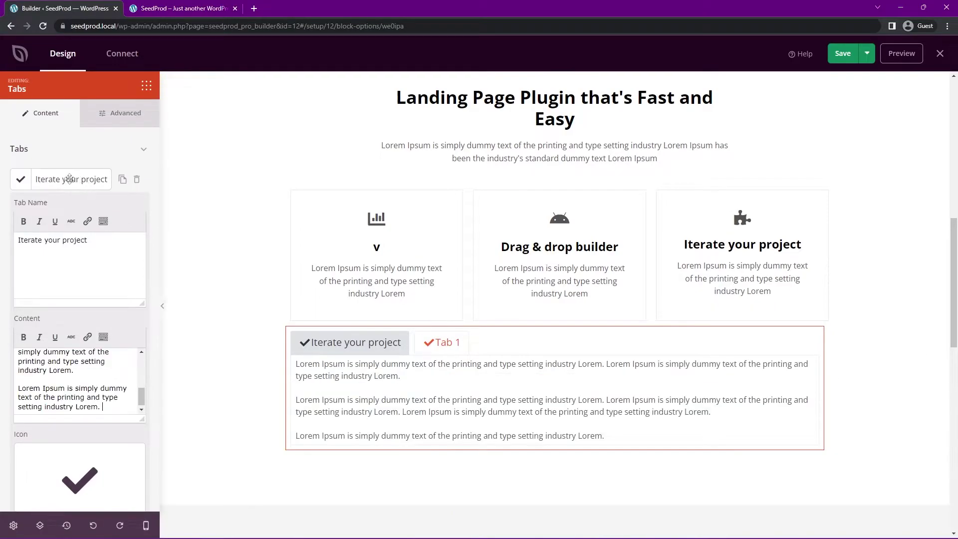
left_click(55, 178)
left_click(55, 207)
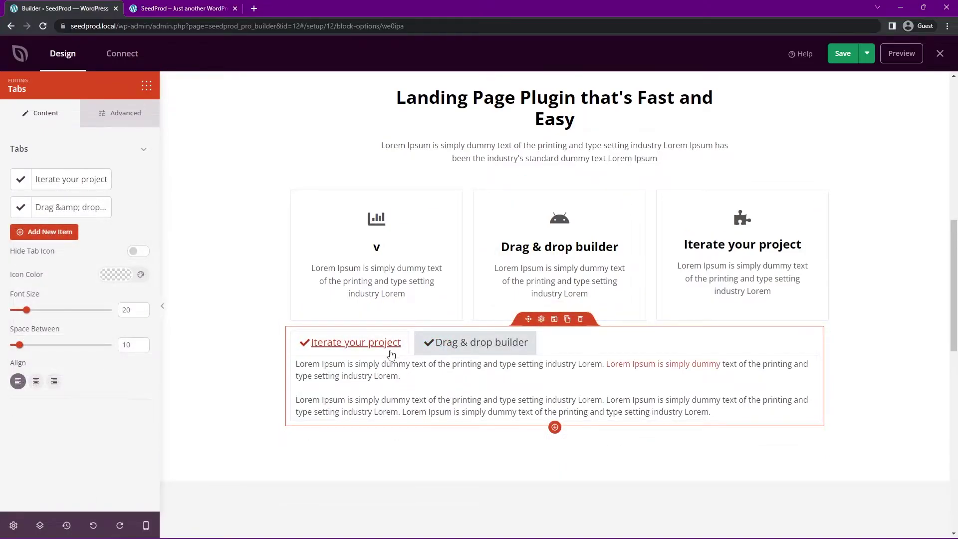
Preview the two tabs and review the first tab's Lorem Ipsum content
left_click(394, 347)
left_click(439, 346)
left_click(398, 348)
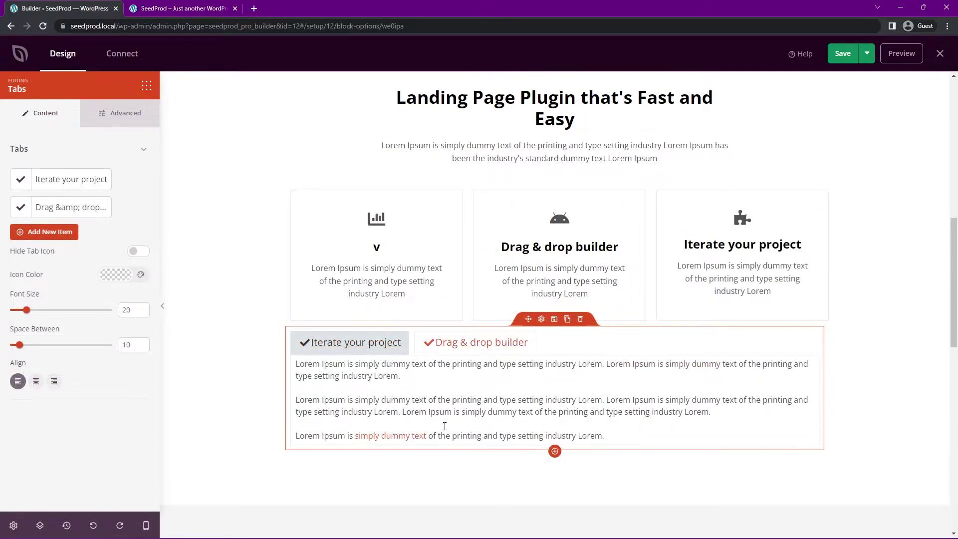
left_click(349, 348)
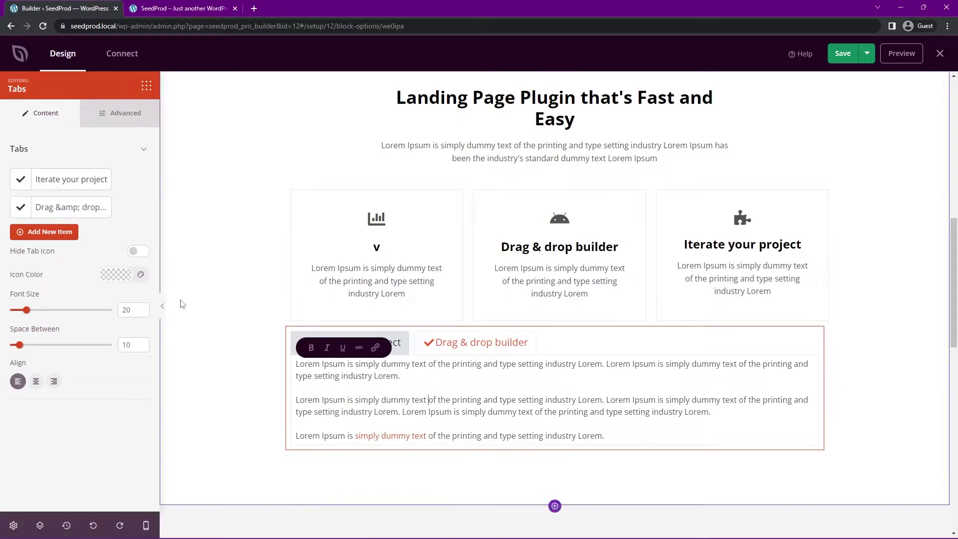
left_click(58, 179)
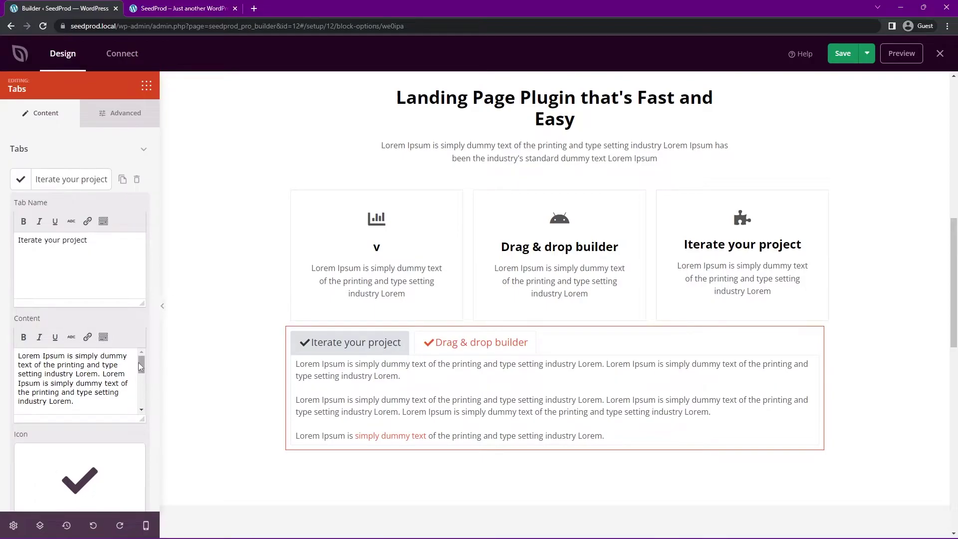
scroll(84, 382, "down", 3)
left_click_drag(78, 366, 37, 368)
left_click(86, 337)
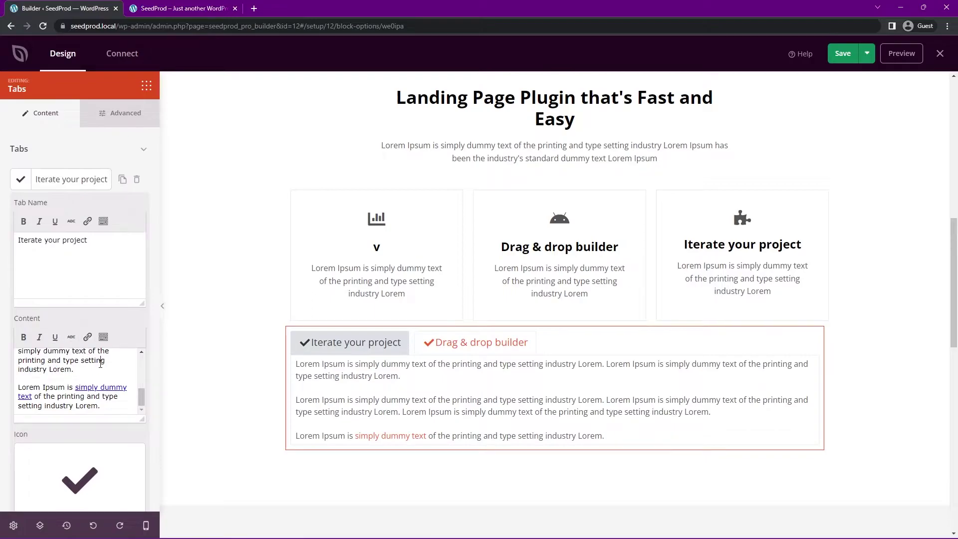
left_click_drag(141, 401, 143, 364)
left_click(58, 180)
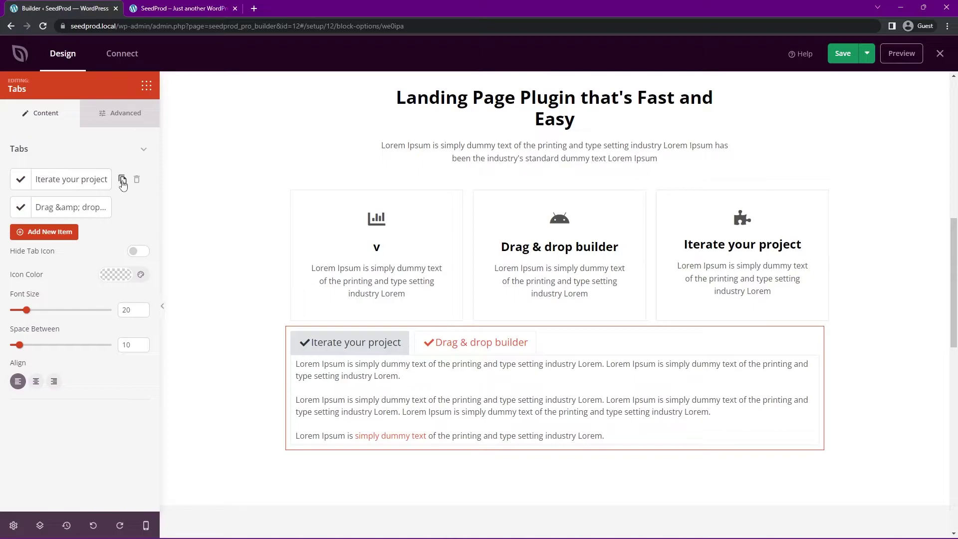
Duplicate 'Iterate your project', move the copy after 'Drag & drop builder', and preview the tabs
left_click(122, 179)
left_click_drag(40, 207, 41, 245)
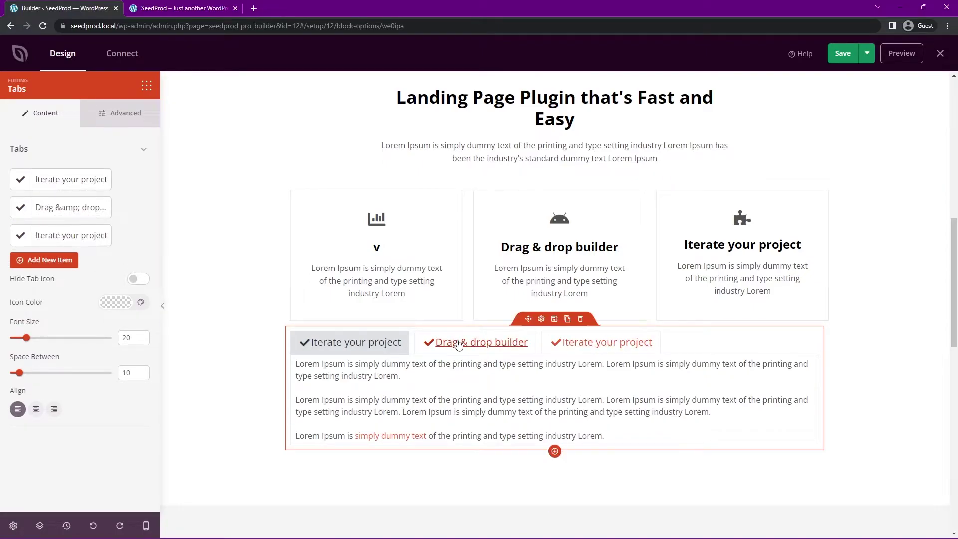
left_click(474, 343)
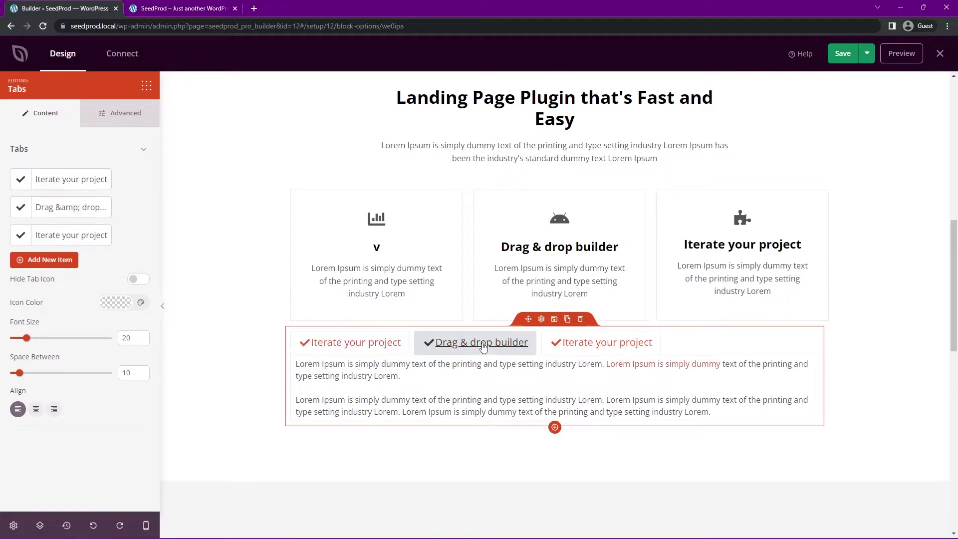
left_click(599, 343)
left_click(471, 348)
left_click(376, 346)
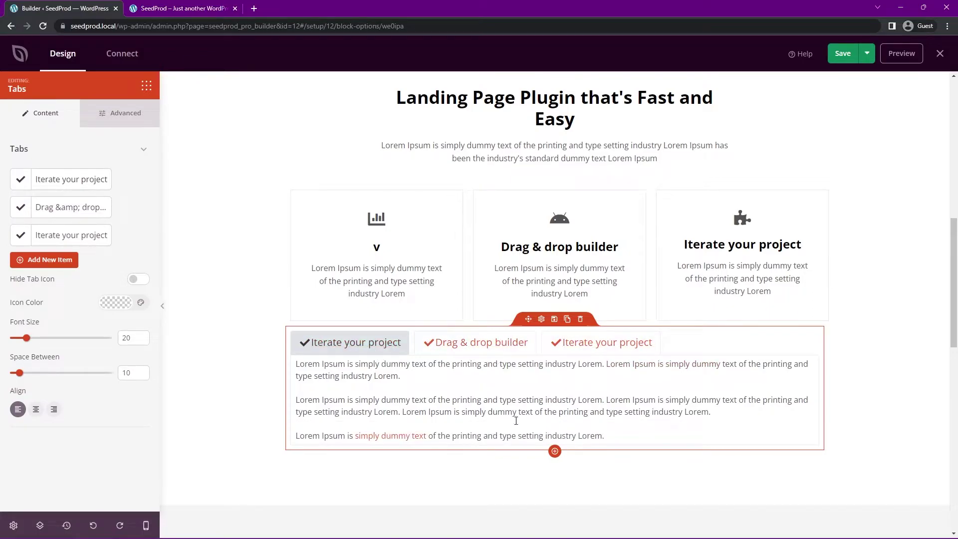
Save the page, test all three tabs on the live homepage, and return to the builder
left_click(824, 387)
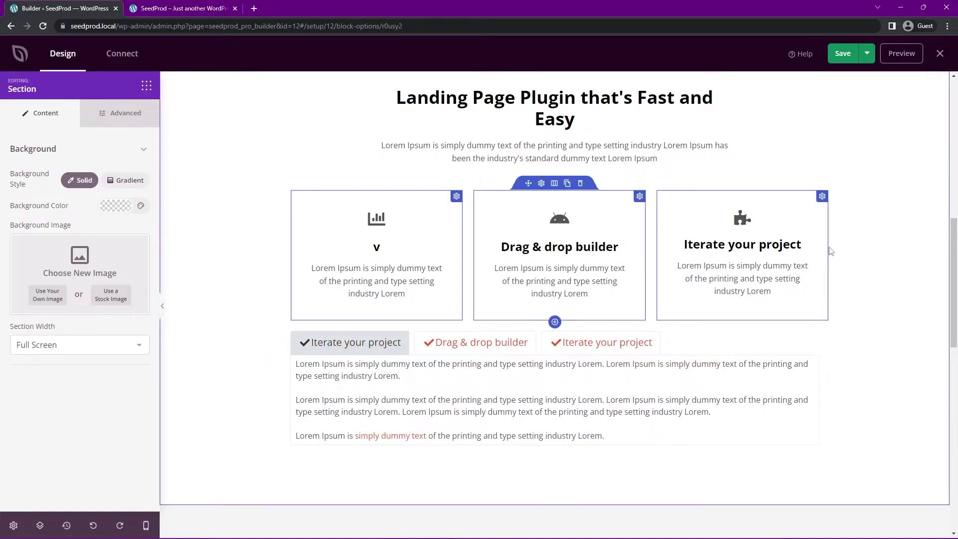
left_click(843, 54)
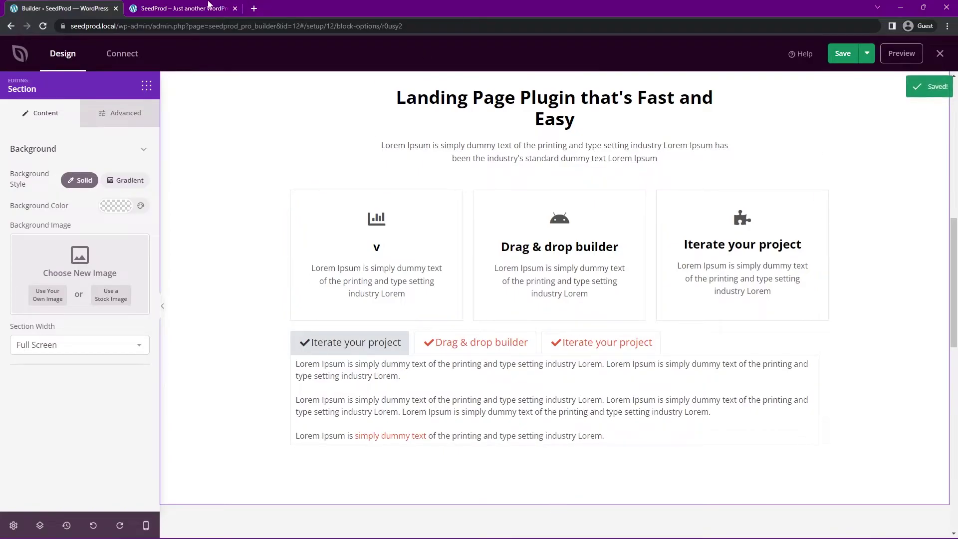
left_click(183, 8)
left_click(43, 26)
scroll(717, 201, "up", 3)
scroll(791, 272, "up", 8)
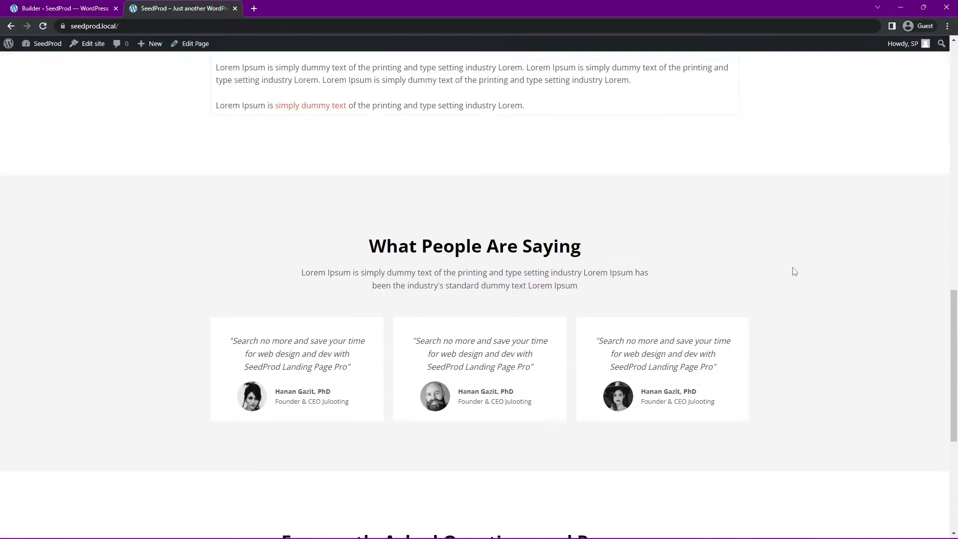
left_click_drag(259, 291, 375, 318)
left_click(374, 279)
left_click(399, 257)
left_click(502, 268)
left_click(275, 257)
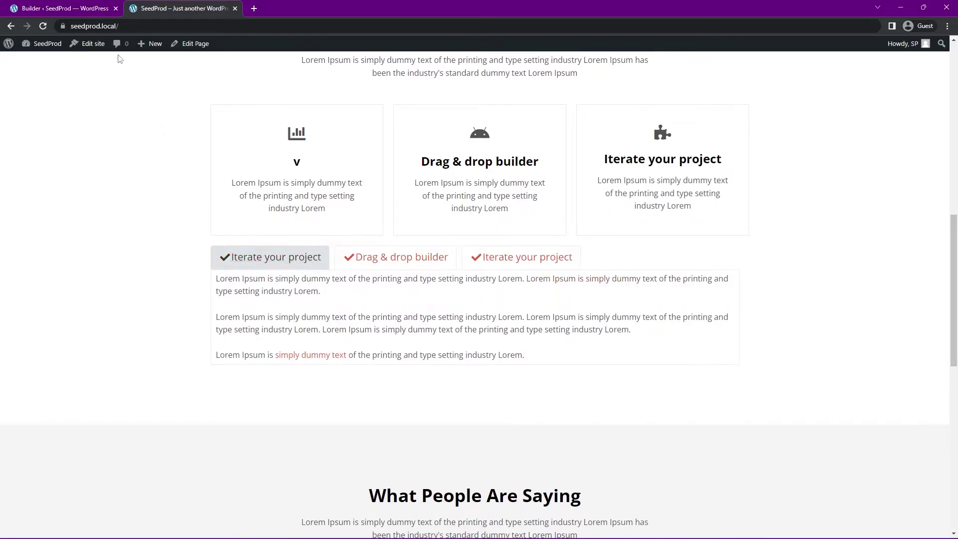
left_click(73, 13)
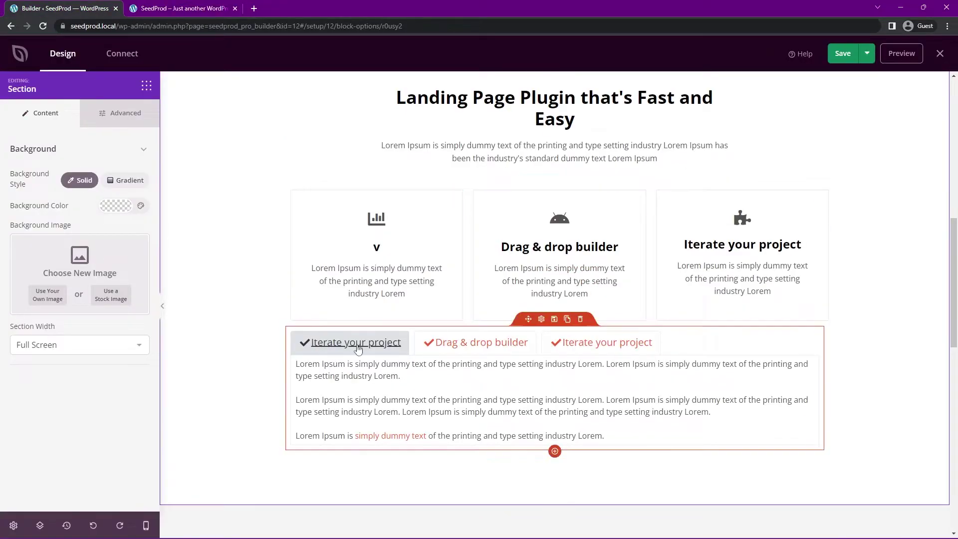
Toggle the tab check icons off and back on, then right-align the tab headers
left_click(397, 365)
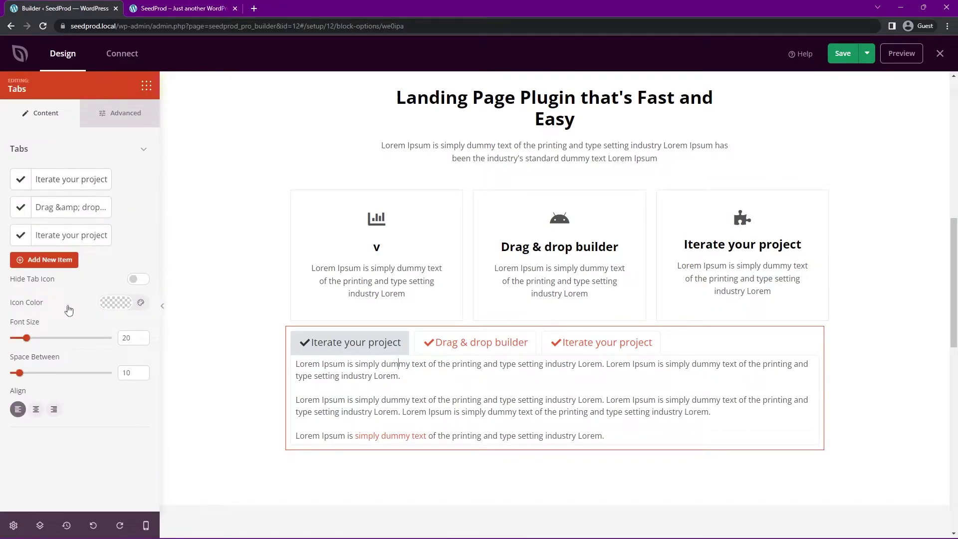
left_click(131, 280)
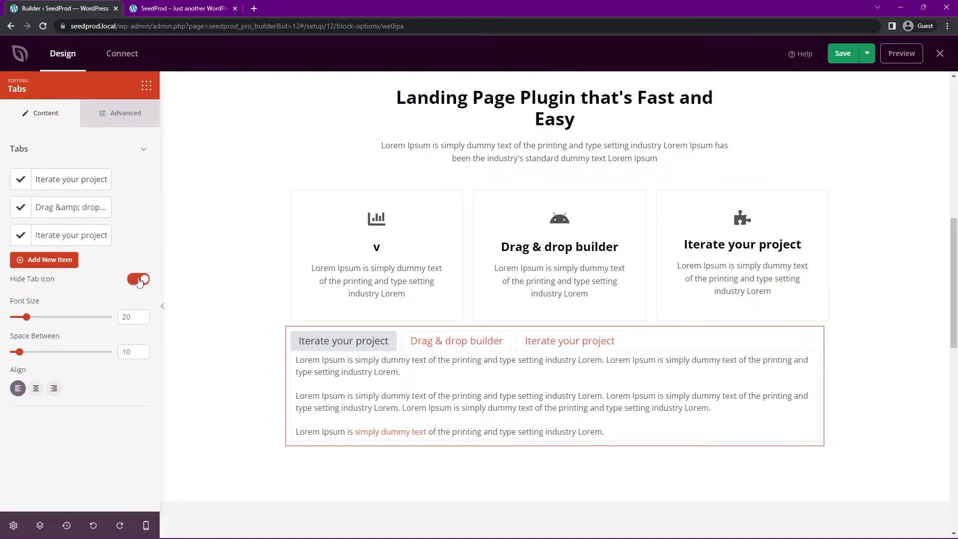
left_click(139, 280)
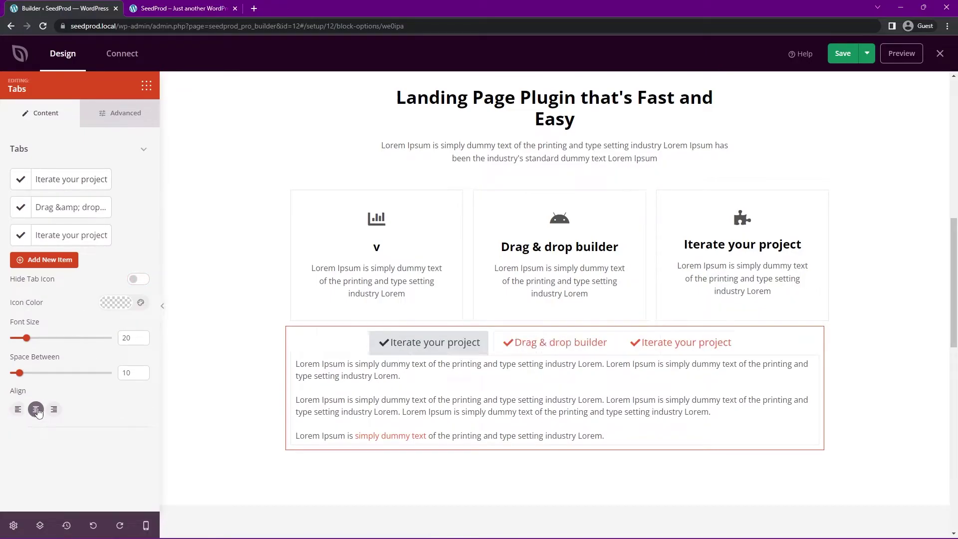
left_click(54, 409)
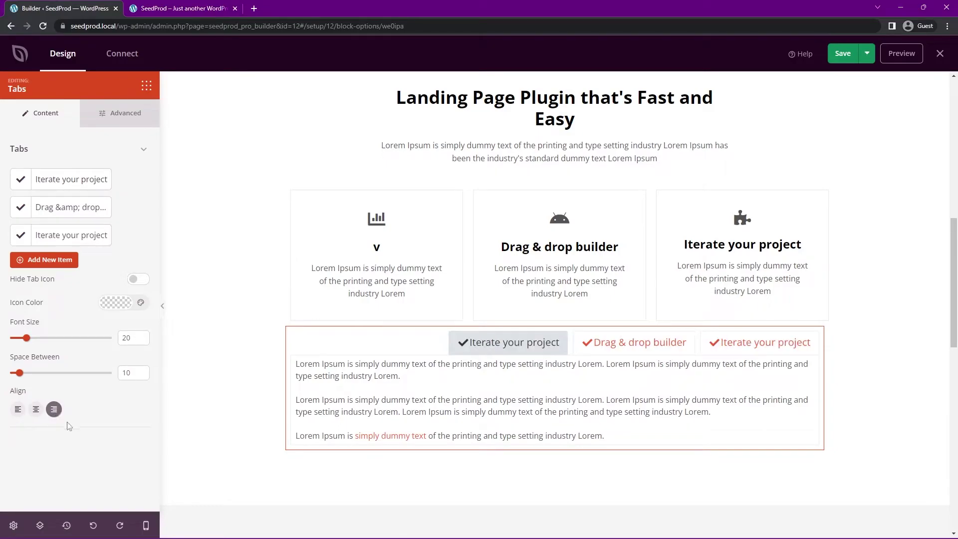
Left-align the tab headers and delete the feature-box row above the Tabs block
left_click(18, 410)
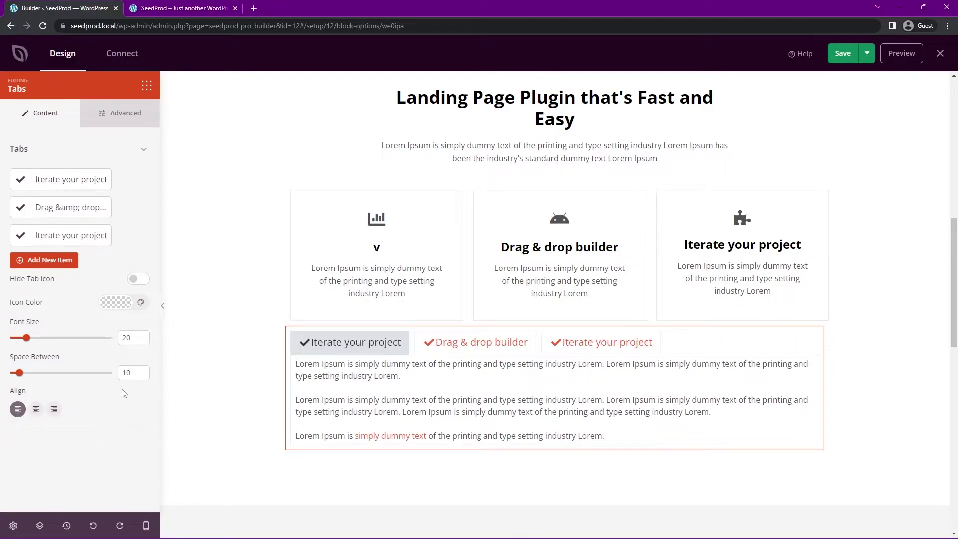
left_click(122, 117)
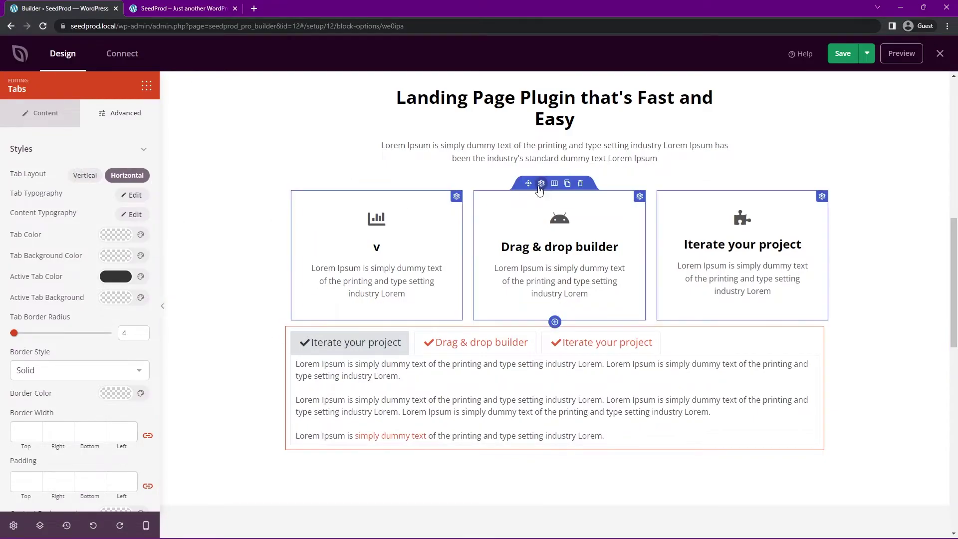
left_click(580, 183)
left_click(446, 298)
Switch the Tabs block's Tab Layout to Vertical
left_click(434, 382)
left_click(114, 127)
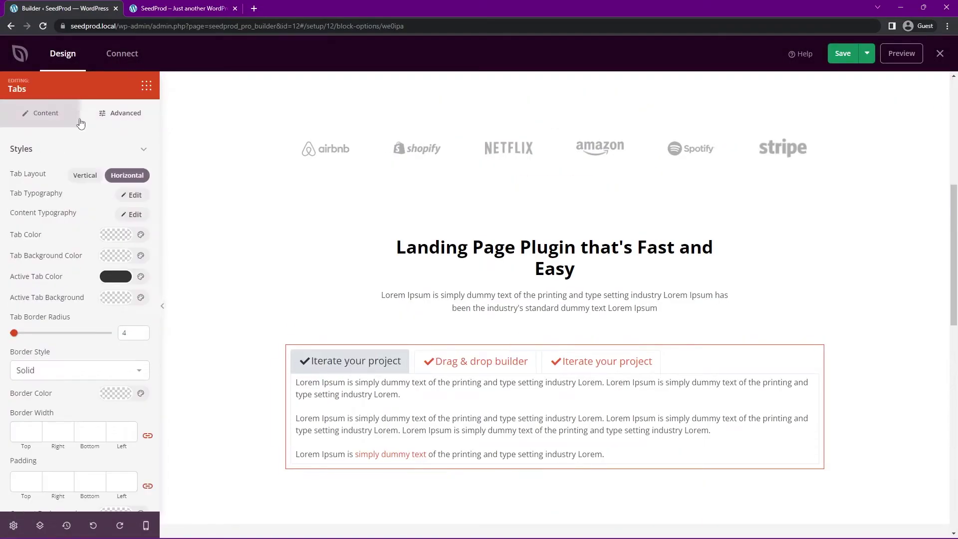
left_click(84, 175)
scroll(330, 293, "down", 2)
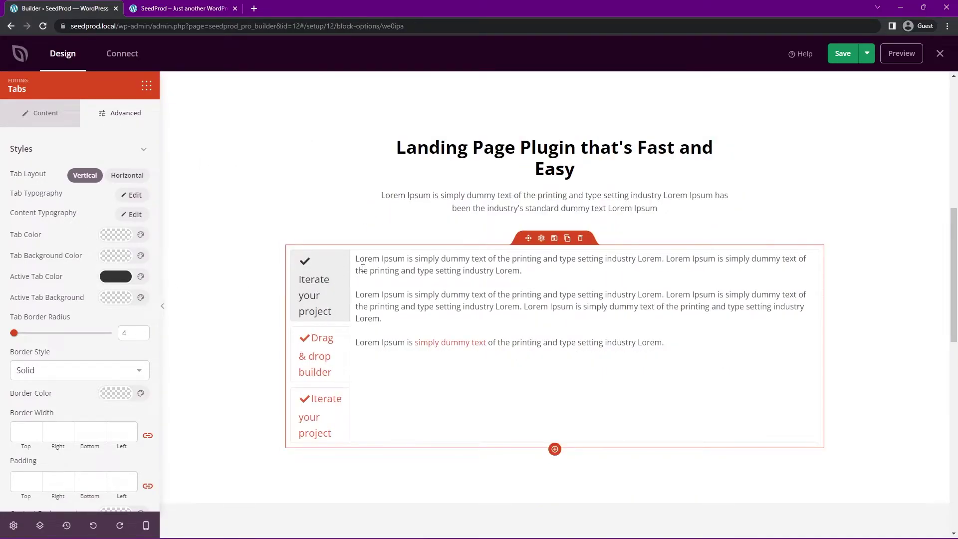
Return tabs to Horizontal layout with grey tab text on a light grey #E5E5E5 background
left_click(131, 175)
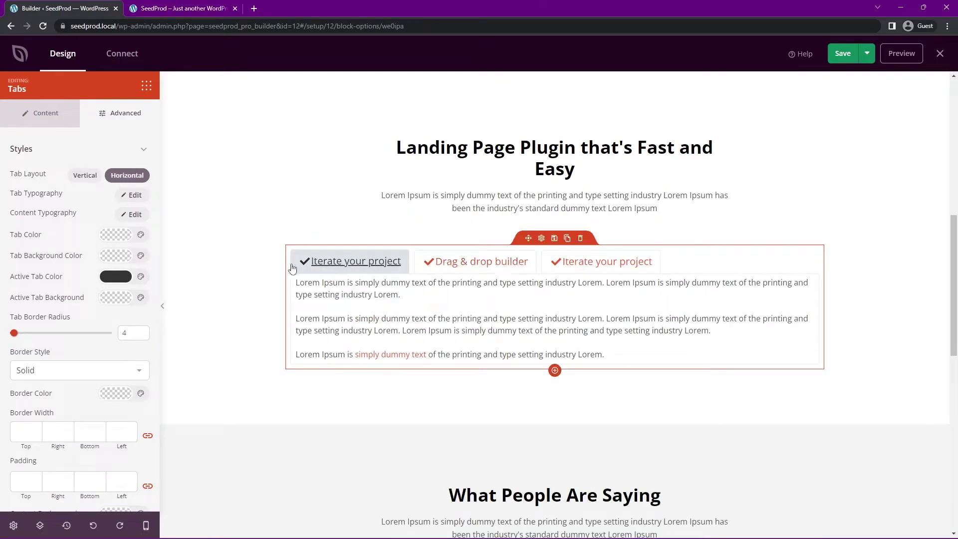
left_click(132, 199)
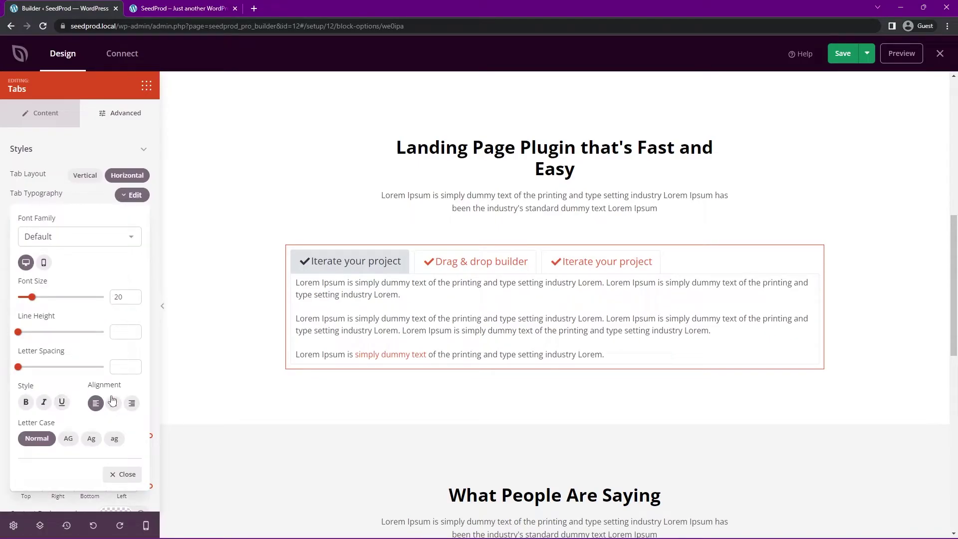
left_click(125, 474)
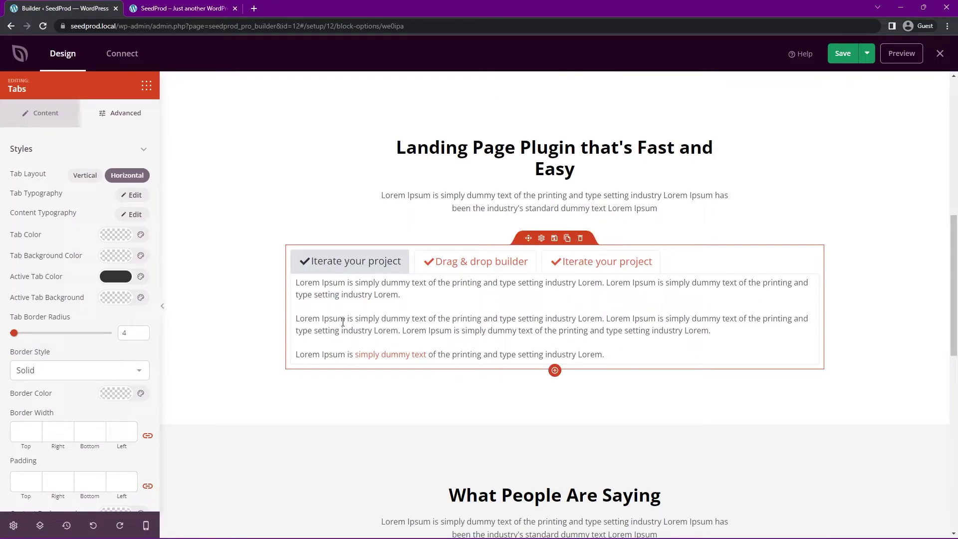
left_click(116, 238)
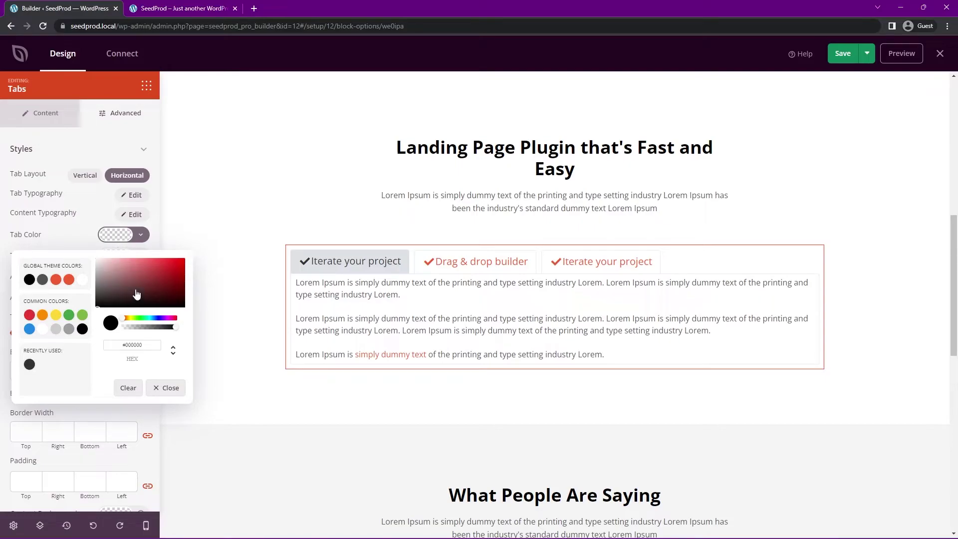
left_click_drag(136, 294, 85, 289)
left_click(41, 242)
left_click(112, 256)
left_click(44, 283)
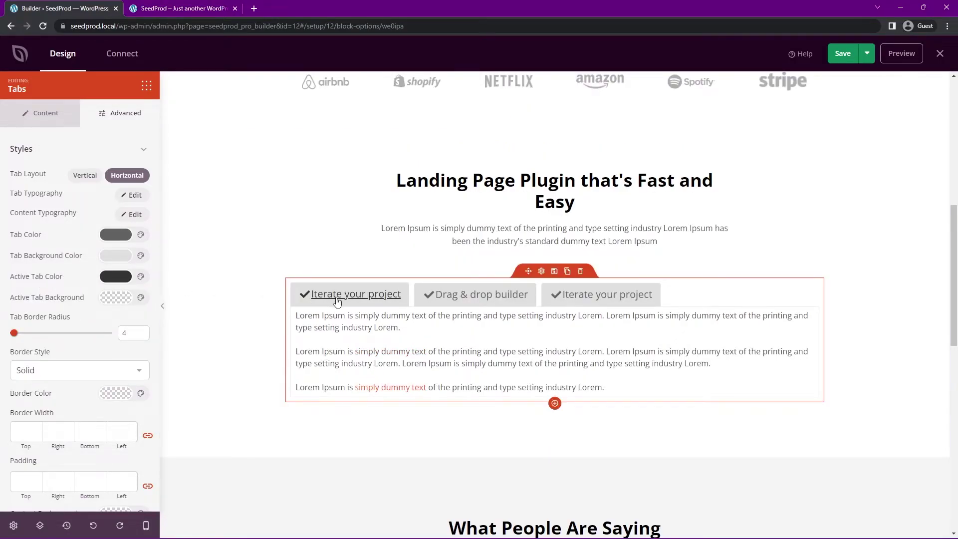
Make the active tab blue #1E88E5 on near-black, with tab border radius 5
left_click(115, 277)
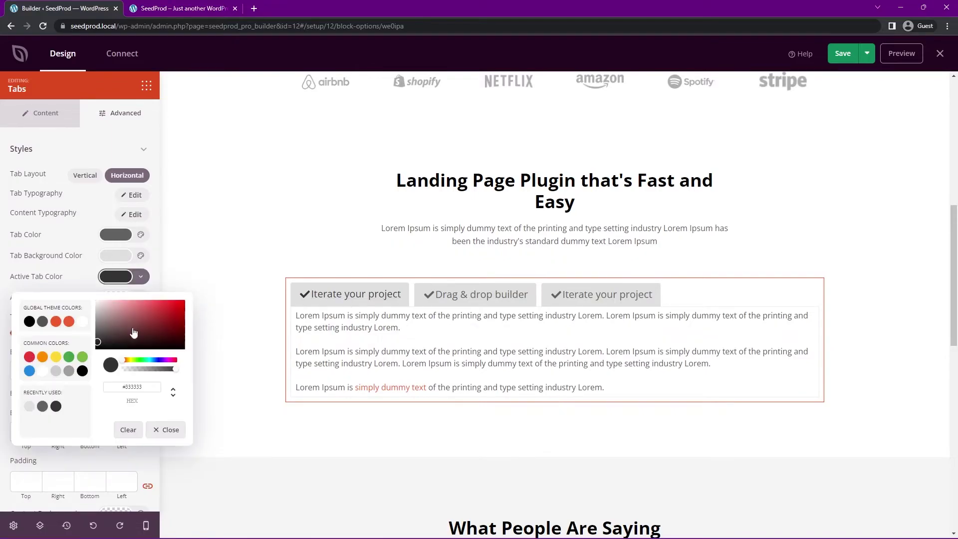
left_click_drag(133, 332, 182, 317)
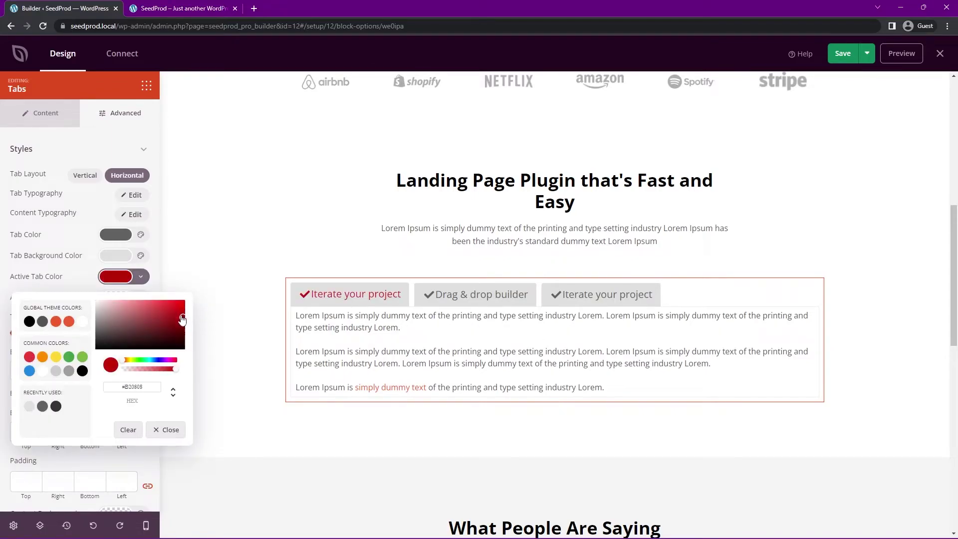
left_click(30, 371)
left_click(58, 282)
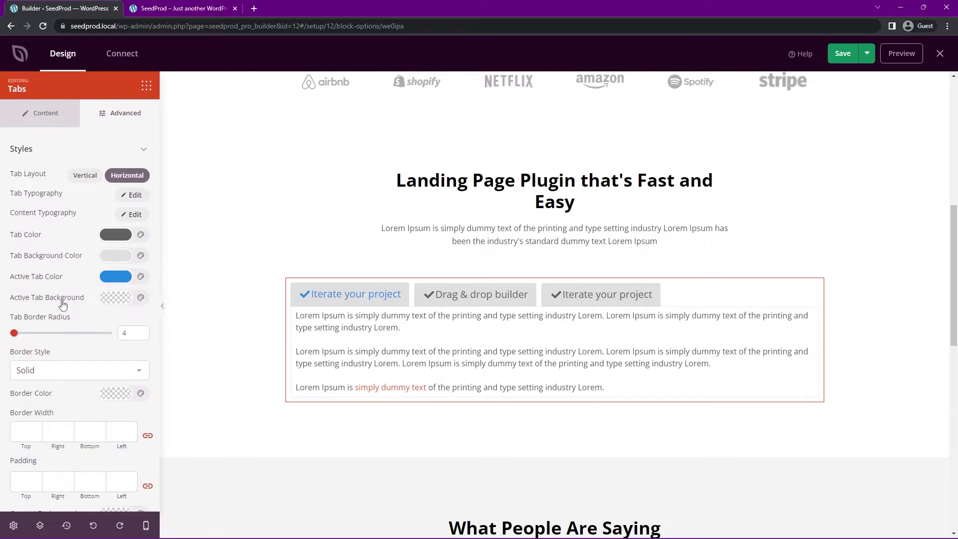
left_click(124, 298)
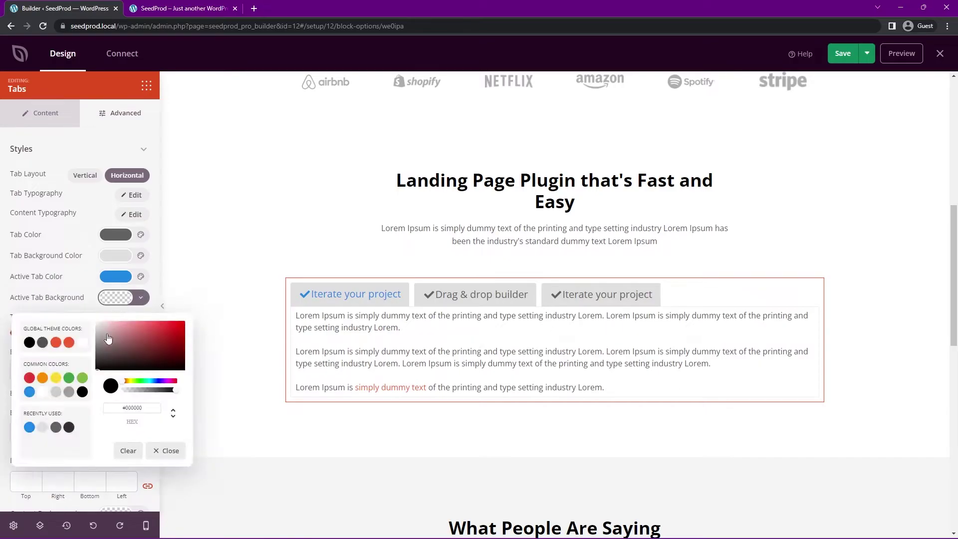
mouse_move(115, 349)
left_mouse_down()
mouse_move(92, 368)
mouse_move(80, 371)
mouse_move(79, 354)
mouse_move(76, 364)
left_mouse_up()
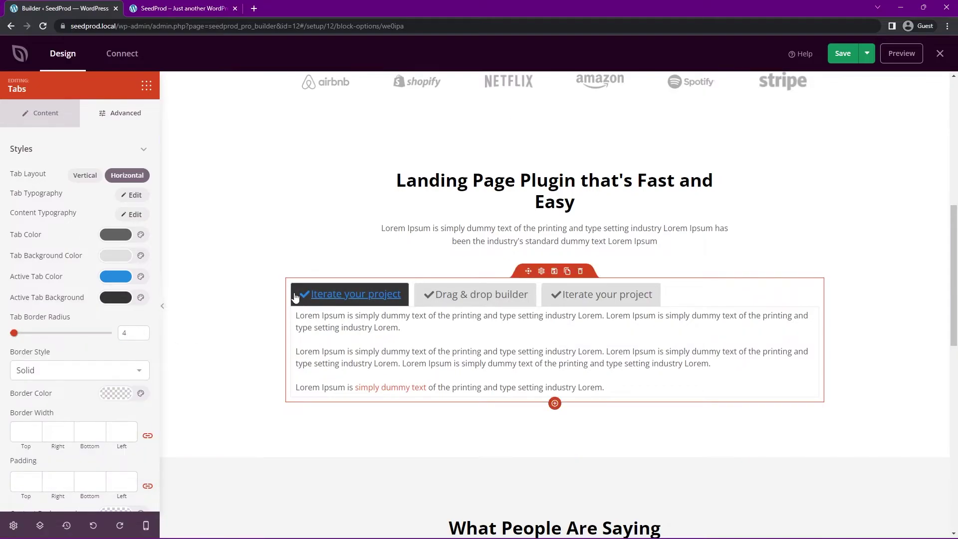
mouse_move(14, 332)
left_mouse_down()
mouse_move(66, 339)
mouse_move(15, 338)
left_mouse_up()
left_click(127, 332)
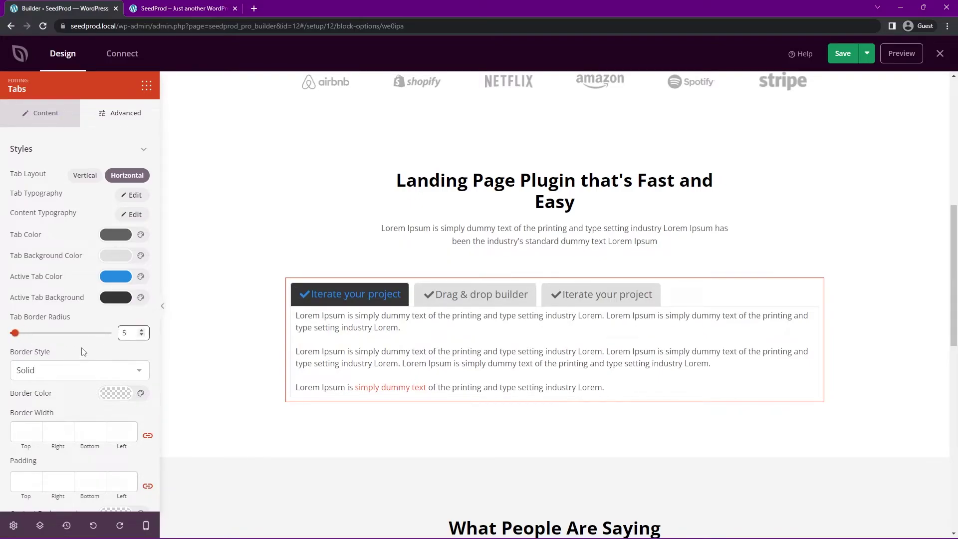
Keep the tab border style Solid and set the tab border width to 0
scroll(101, 348, "down", 2)
left_click(45, 270)
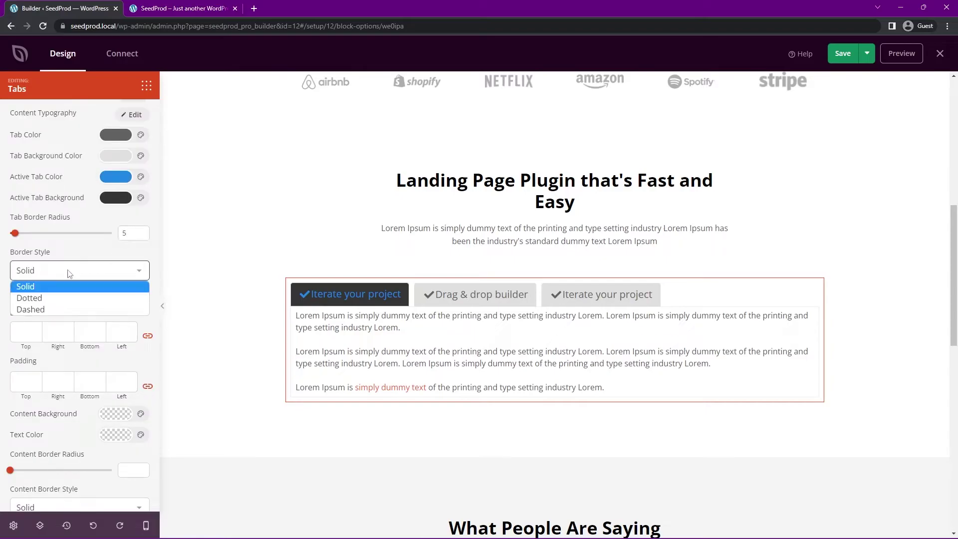
left_click(74, 282)
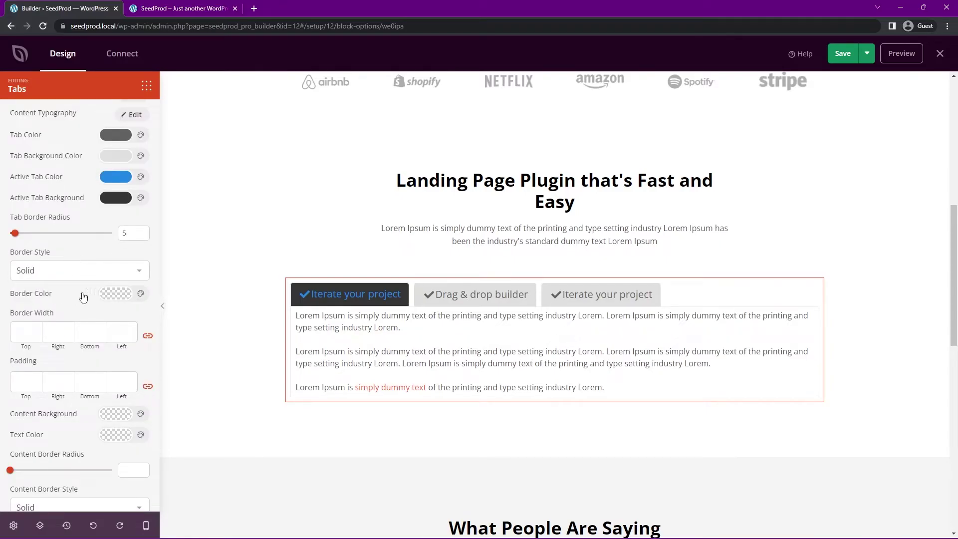
left_click(65, 270)
left_click(70, 283)
left_click(119, 294)
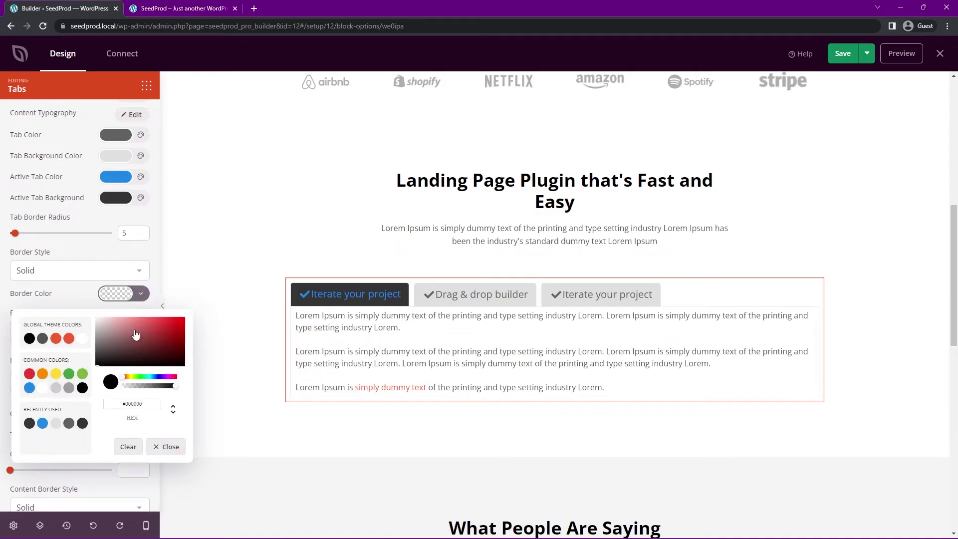
left_click(56, 339)
left_click(65, 298)
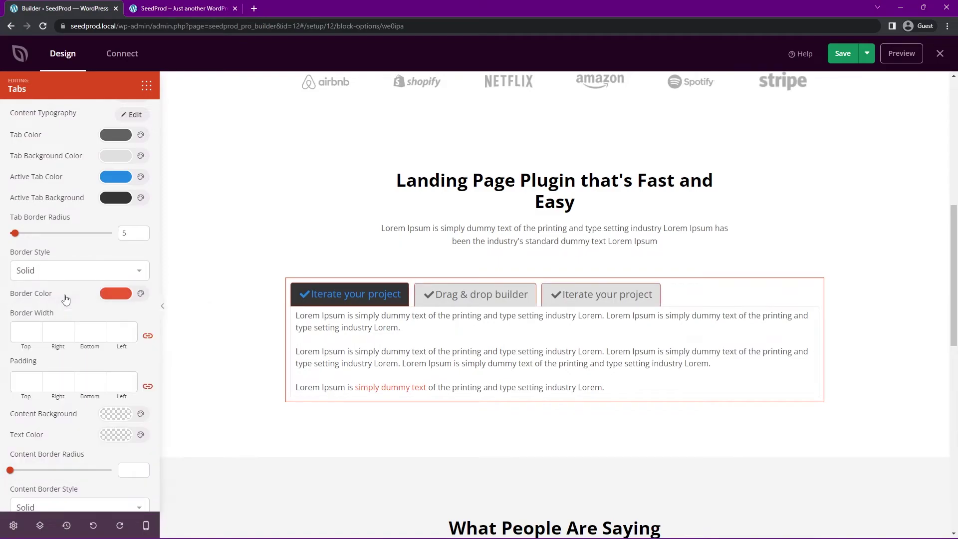
left_click(26, 331)
type("1")
scroll(24, 299, "down", 1)
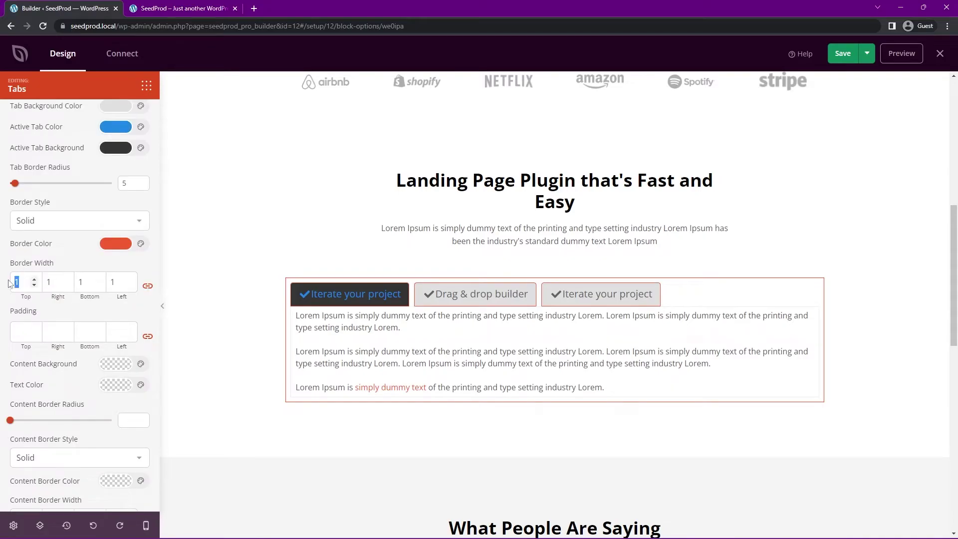
left_click(34, 285)
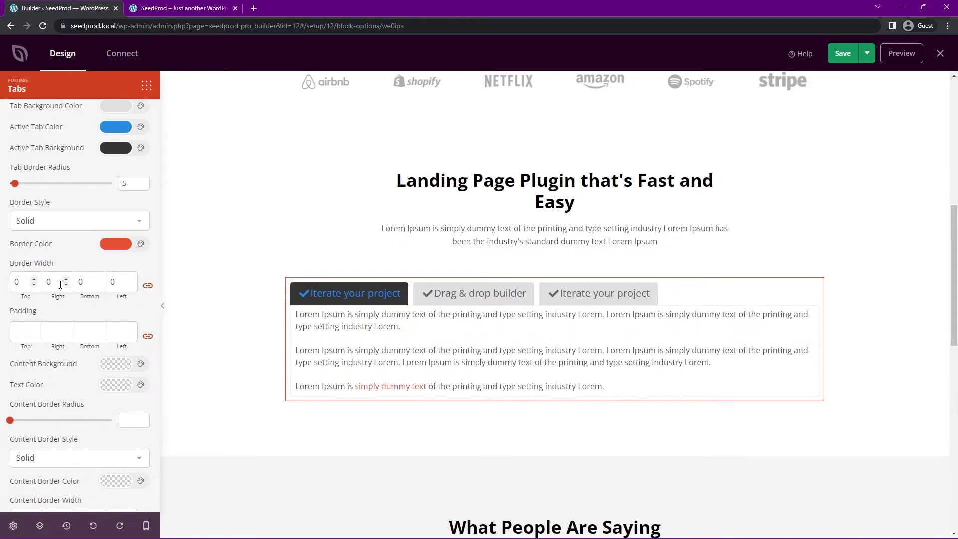
Clear the tab padding fields back to empty
left_click(29, 331)
type("10")
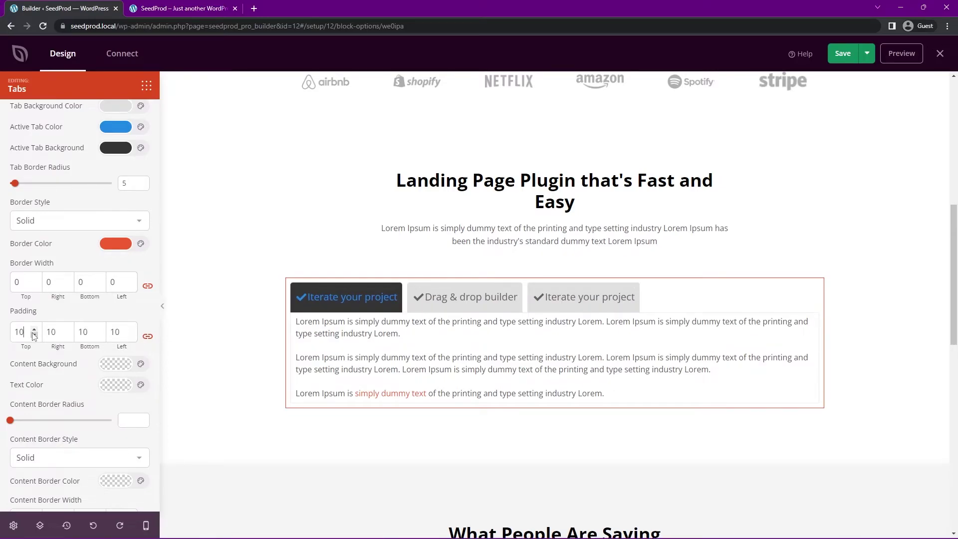
key("BackSpace")
key("BackSpace")
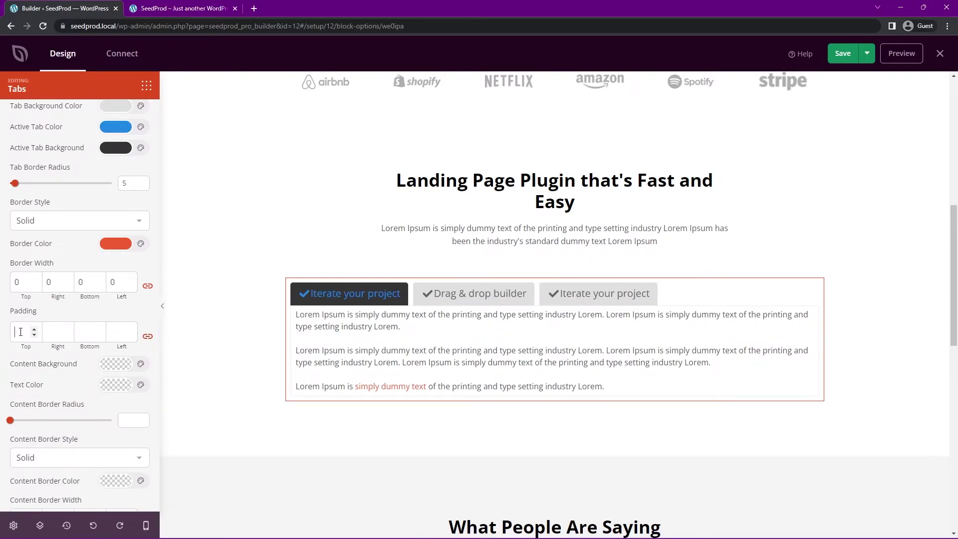
type("0")
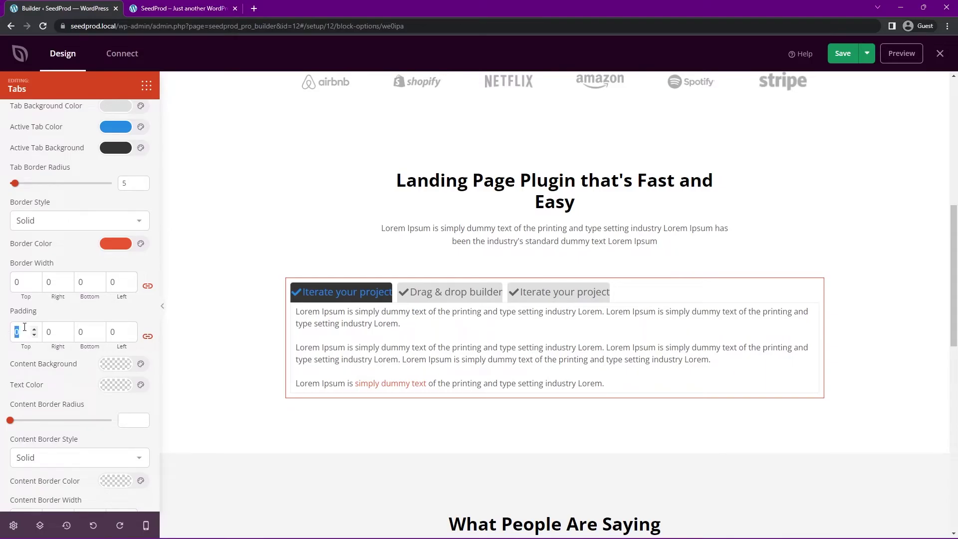
key("BackSpace")
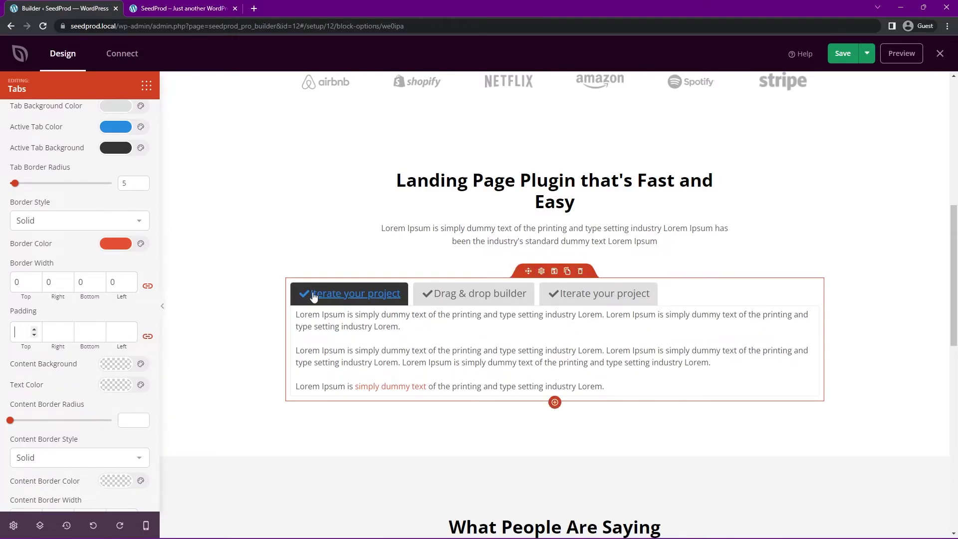
Try a content panel background colour and copy the active tab's #343434 background value
left_click(30, 280)
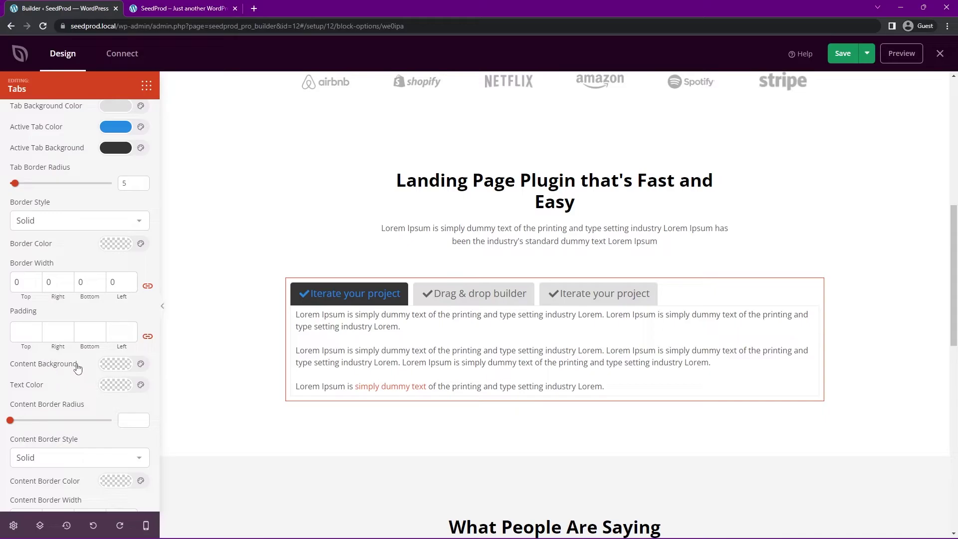
left_click(111, 365)
left_click(30, 276)
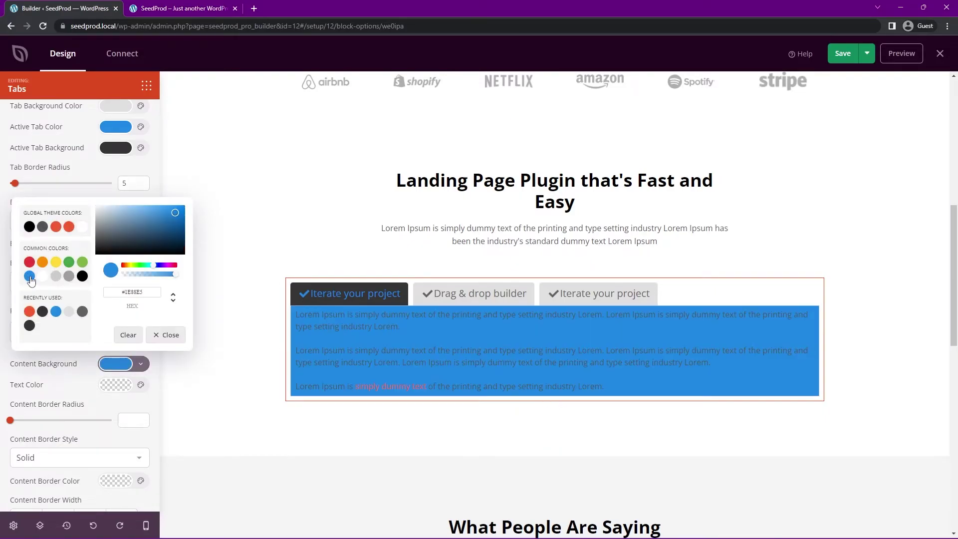
mouse_move(95, 205)
left_mouse_down()
mouse_move(92, 213)
mouse_move(95, 205)
left_mouse_up()
left_click(357, 338)
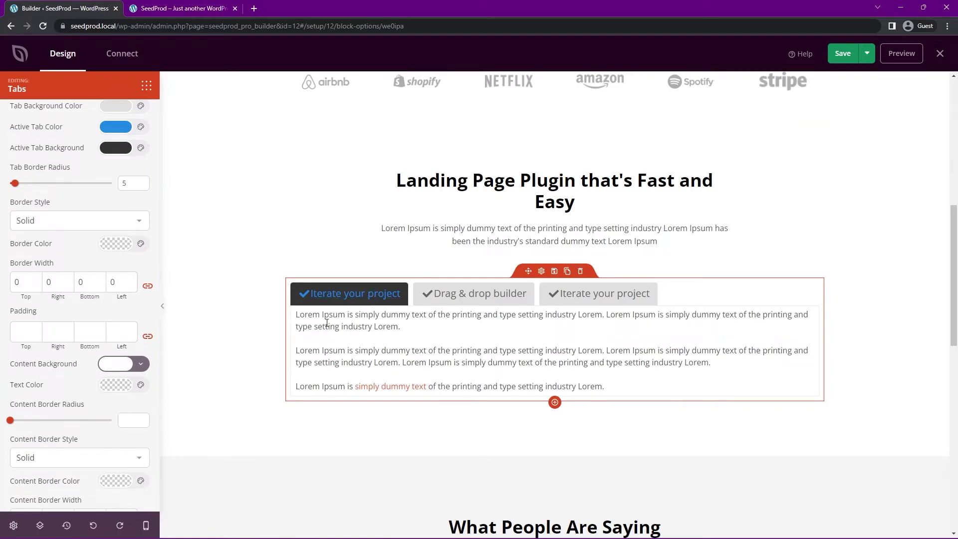
left_click(114, 158)
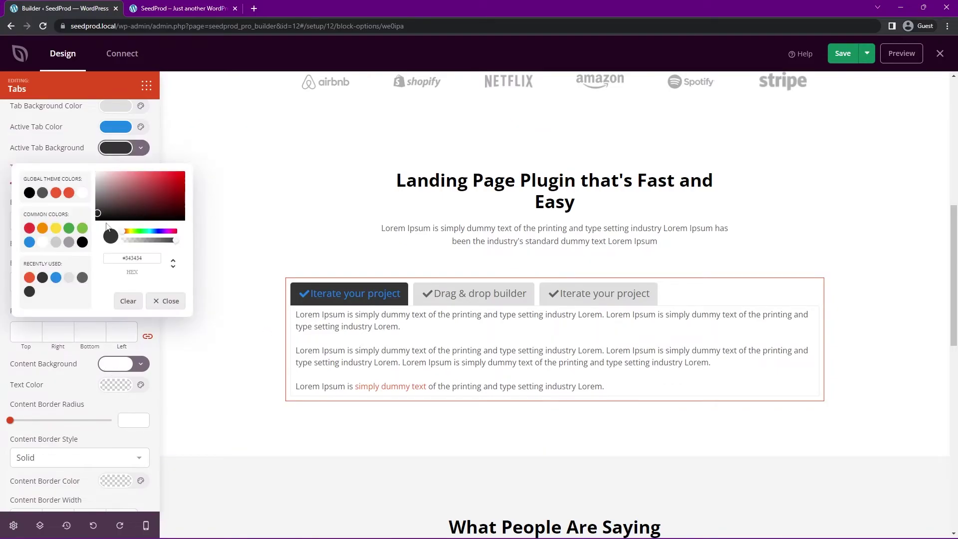
left_click(120, 356)
Set the content background to #343434 and the panel text to light grey #A7A7A7
left_click(117, 363)
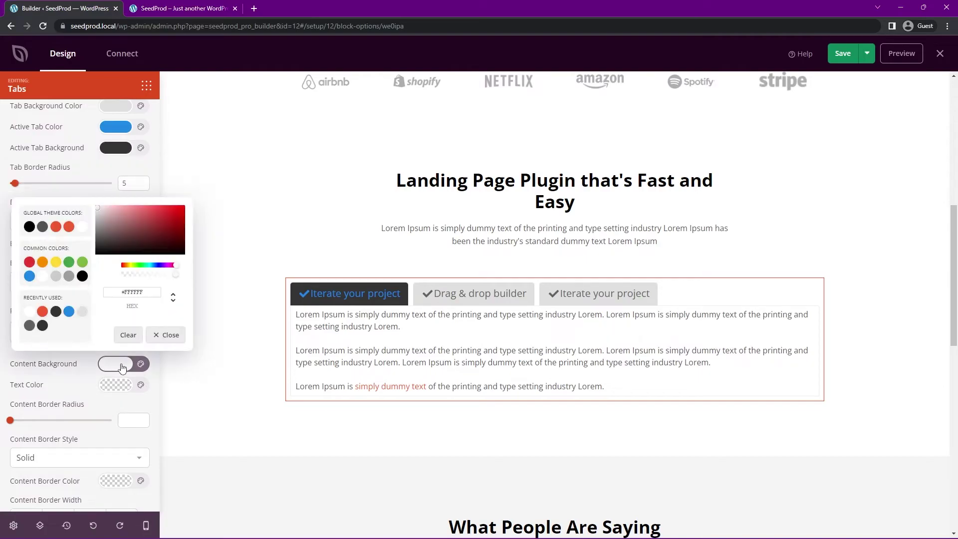
left_click(137, 292)
type("#343434")
left_click(74, 368)
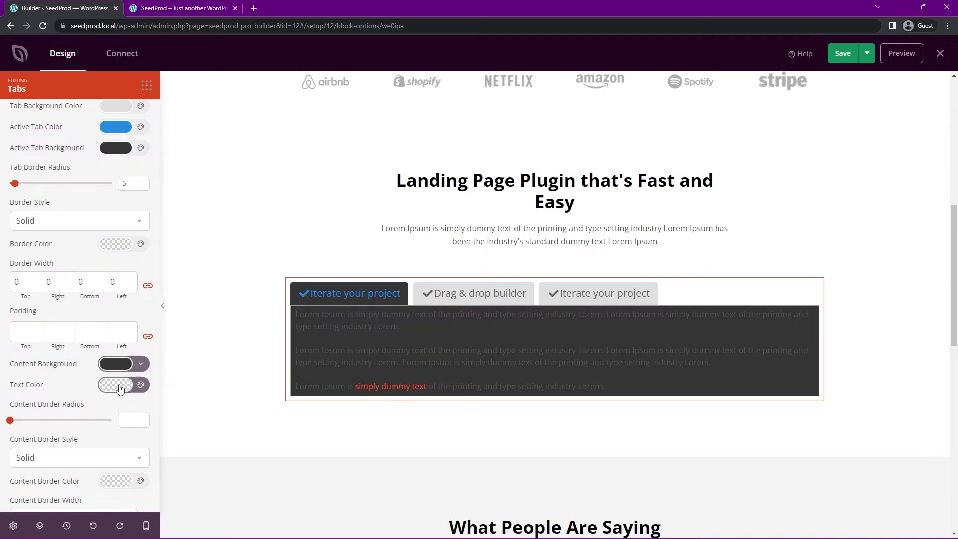
left_click(116, 387)
left_click_drag(116, 263, 92, 247)
left_click(82, 195)
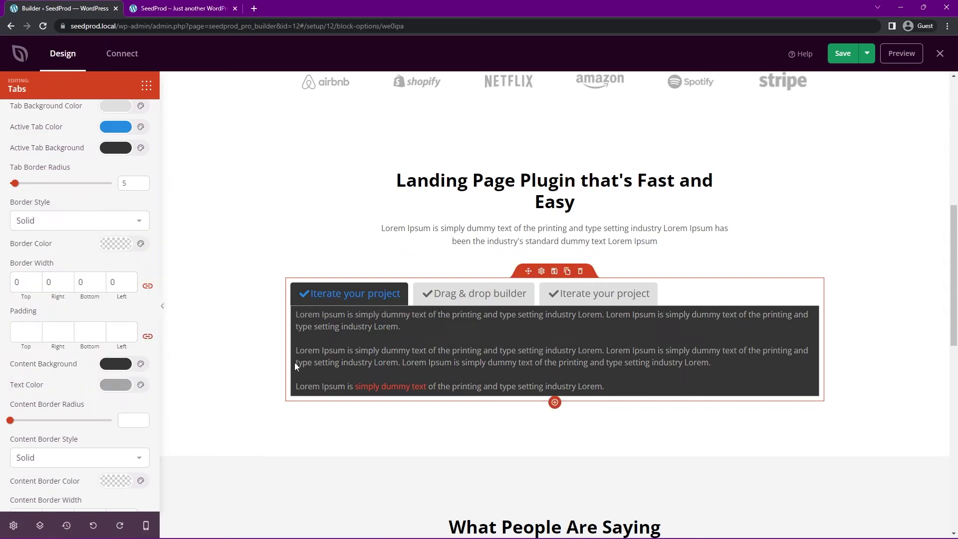
Give the content panel border width 0, radius 0, and padding 25
scroll(57, 247, "down", 3)
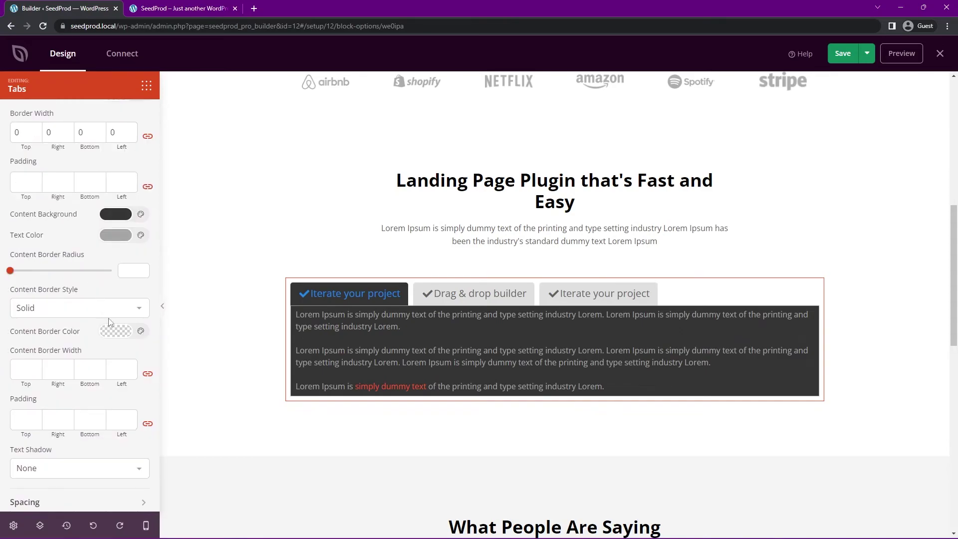
left_click(55, 309)
left_click(59, 323)
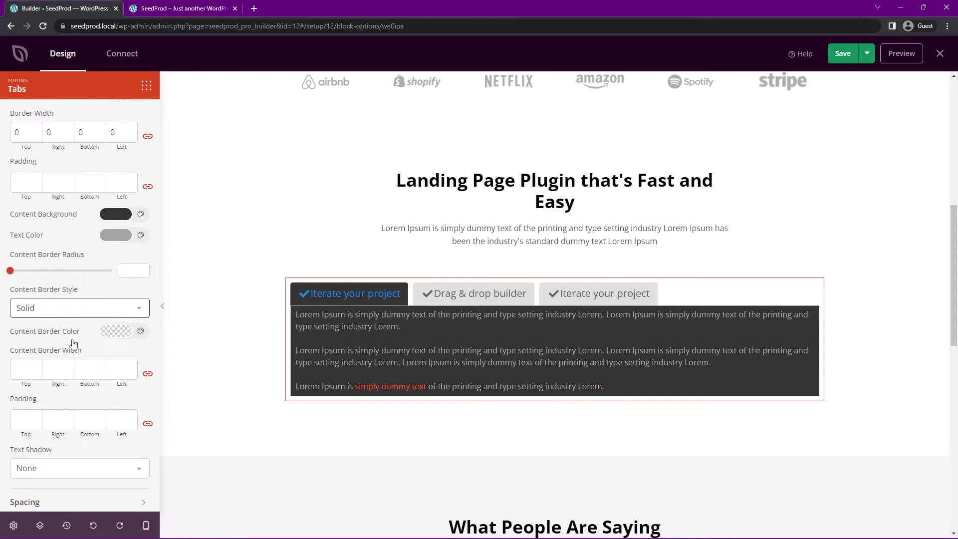
left_click(26, 369)
type("0")
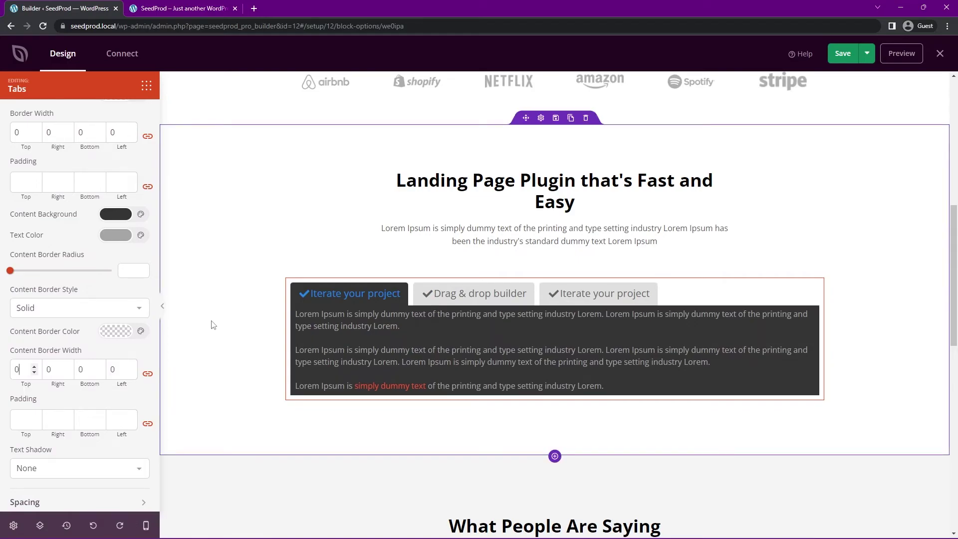
mouse_move(11, 272)
left_mouse_down()
mouse_move(84, 272)
mouse_move(10, 272)
left_mouse_up()
scroll(49, 288, "down", 2)
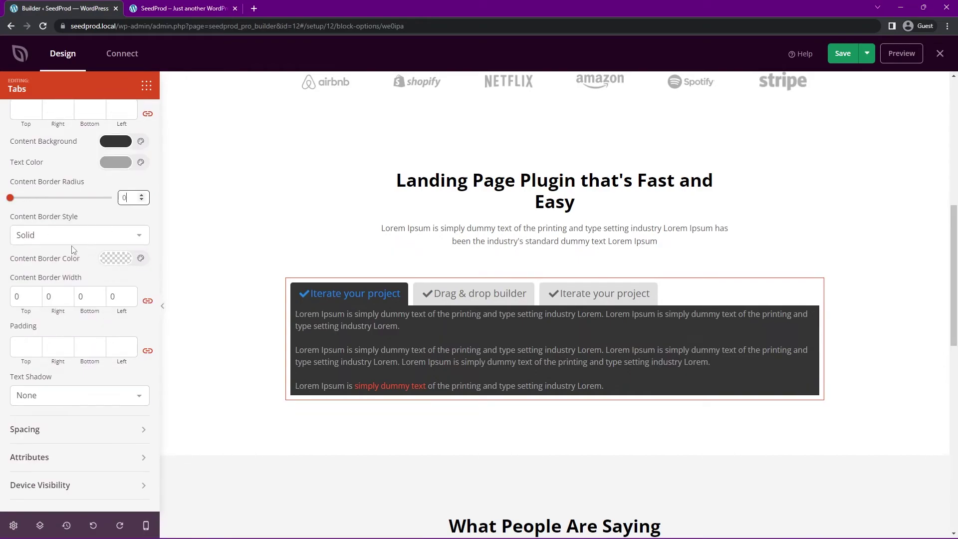
left_click(21, 346)
type("25")
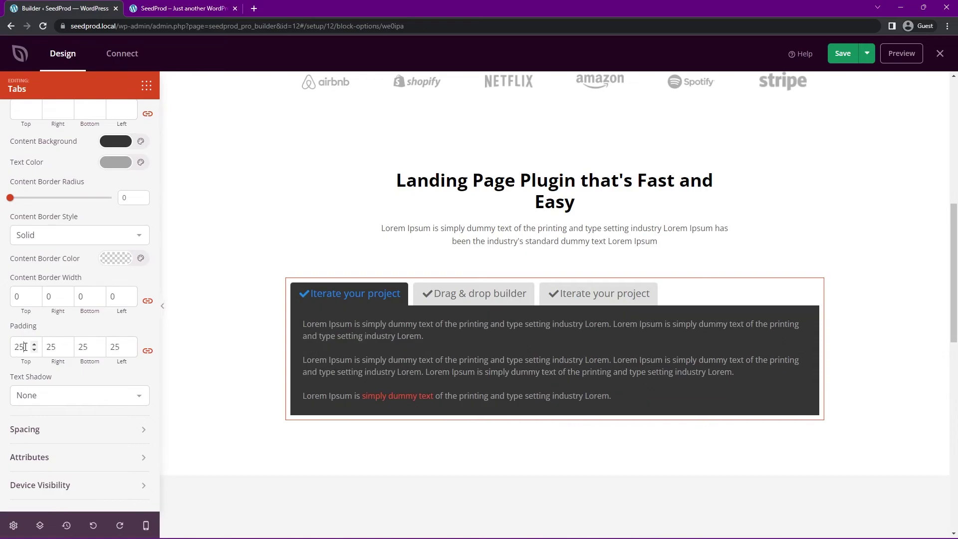
Try a Large text shadow, set it back to None, and save the page
left_click(131, 396)
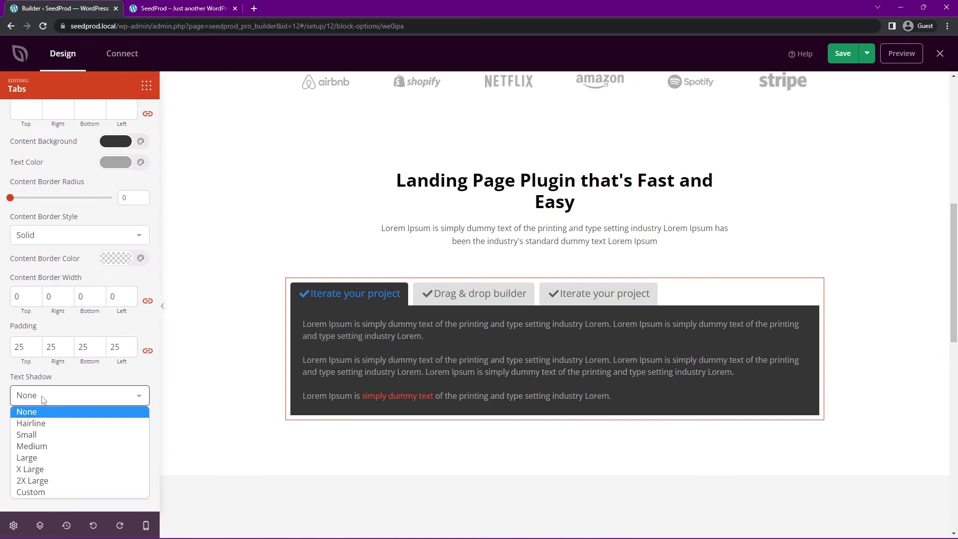
left_click(39, 459)
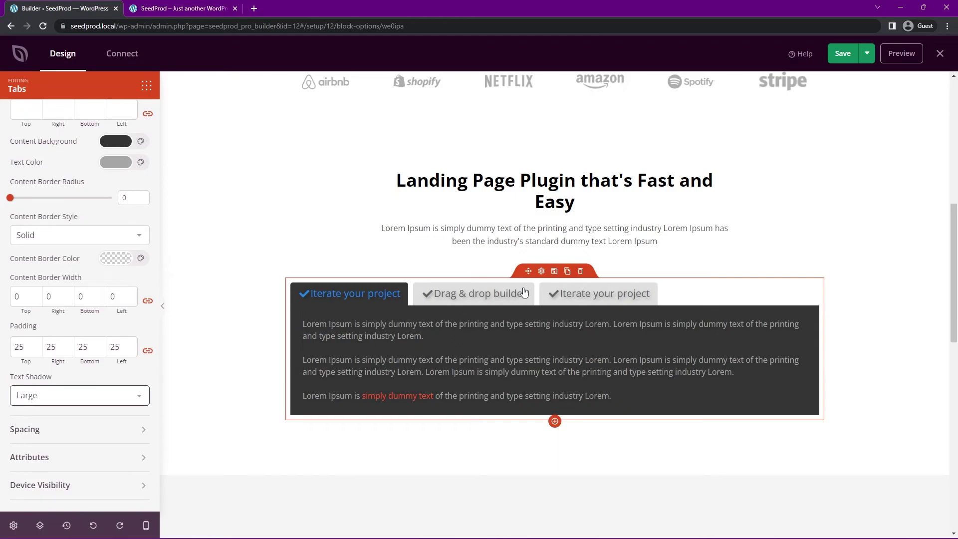
left_click(68, 402)
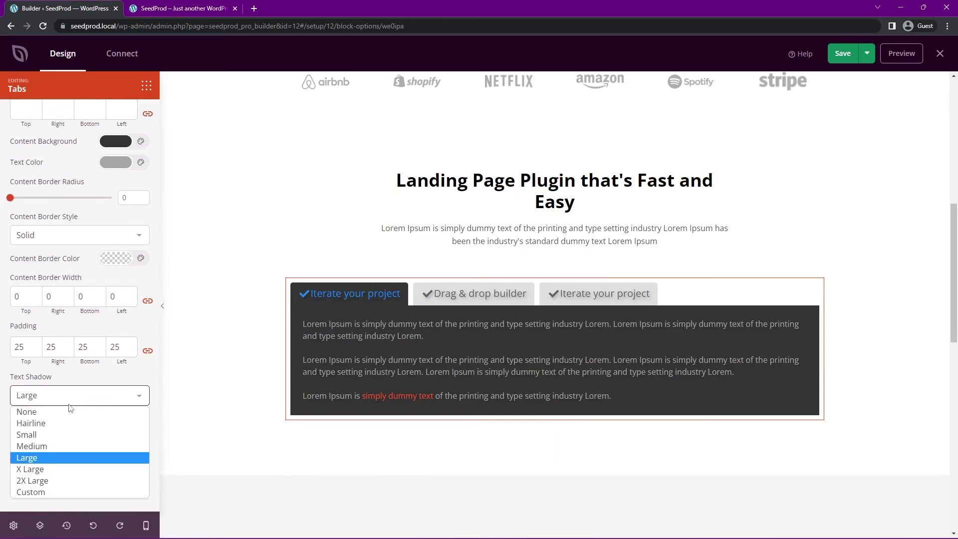
left_click(60, 413)
scroll(50, 250, "up", 8)
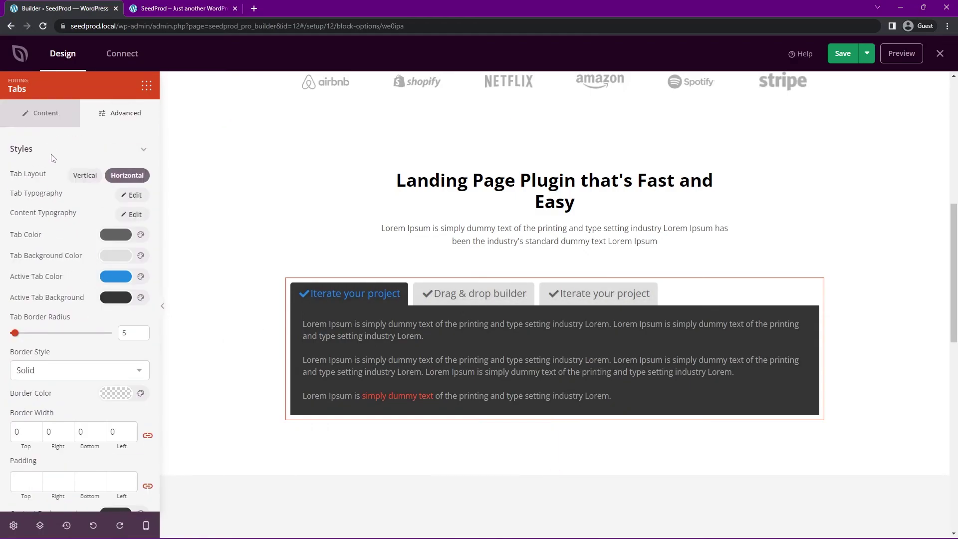
left_click(60, 149)
left_click(47, 183)
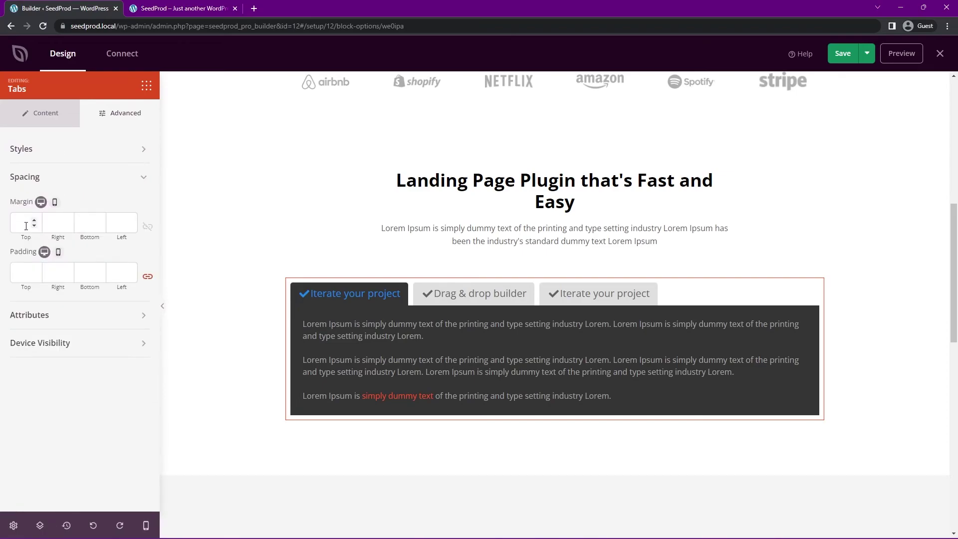
left_click(35, 178)
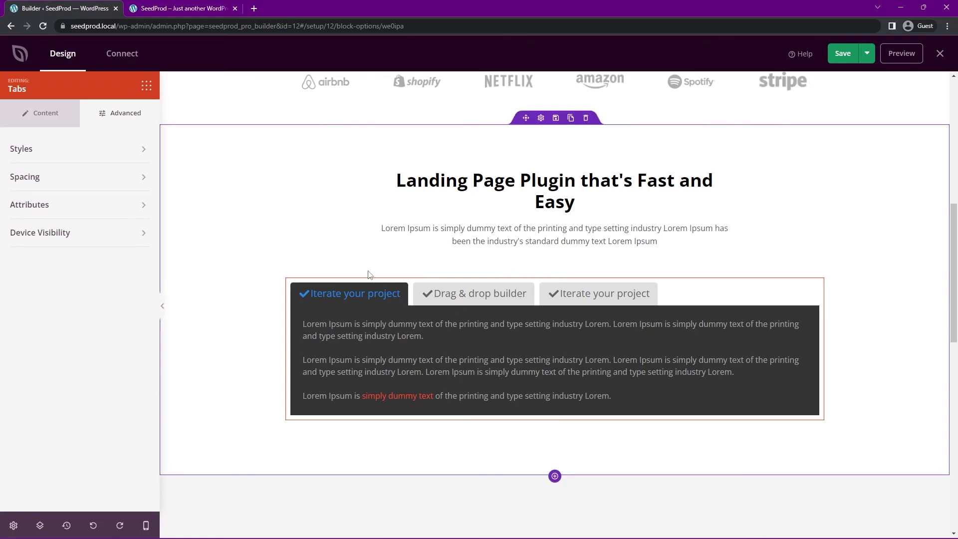
left_click(847, 57)
Reload the live homepage and cycle through the first, Drag & drop builder, and Iterate your project tabs
left_click(170, 10)
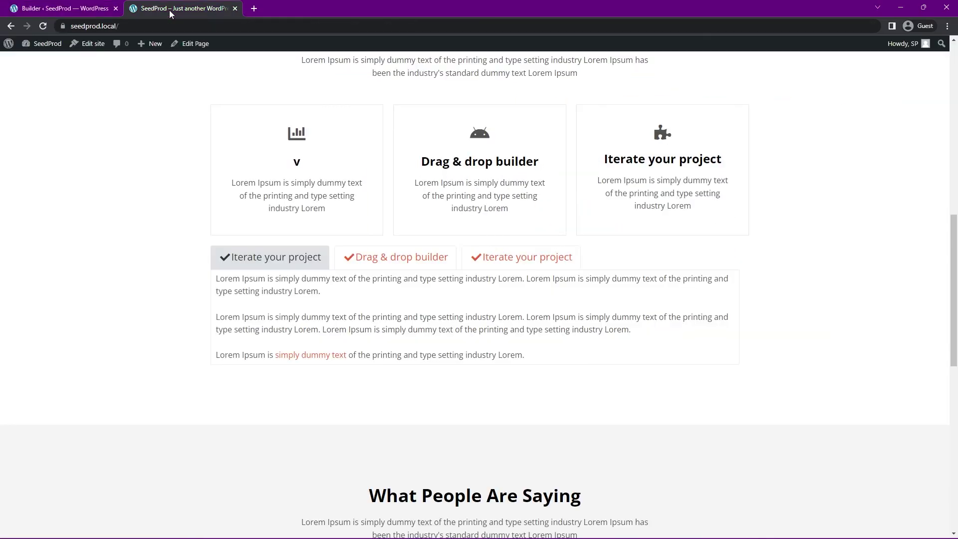
left_click(44, 27)
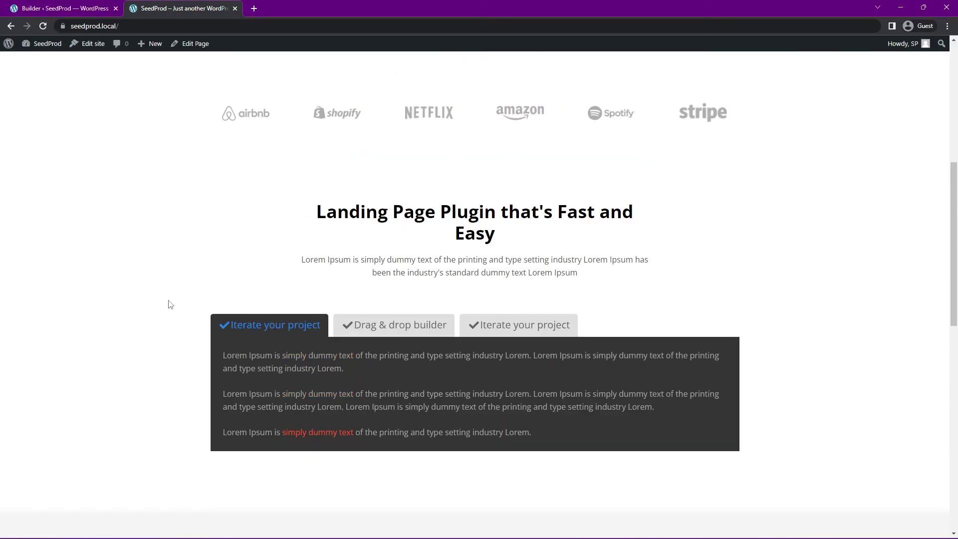
left_click(392, 327)
left_click(514, 332)
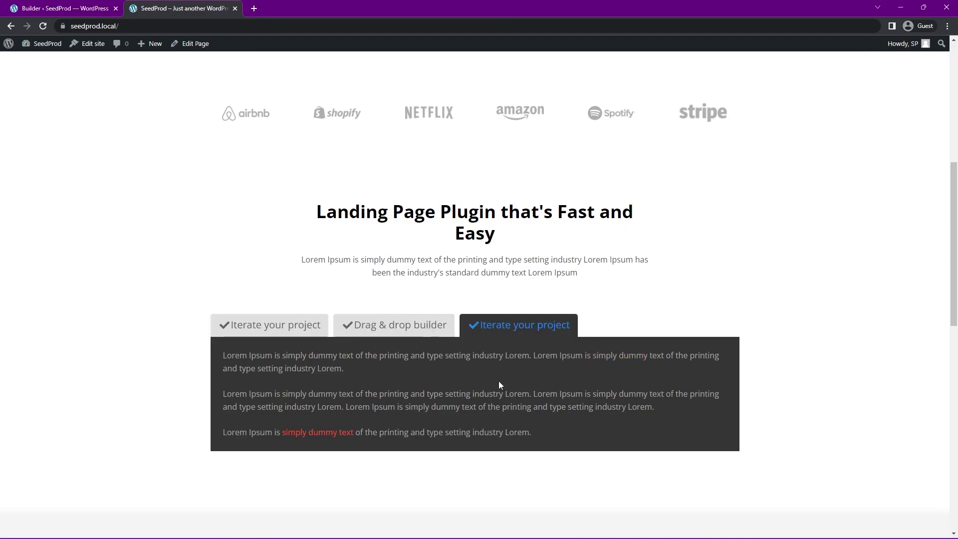
left_click(277, 333)
left_click(392, 331)
left_click(514, 329)
left_click(276, 332)
left_click(356, 334)
left_click(275, 327)
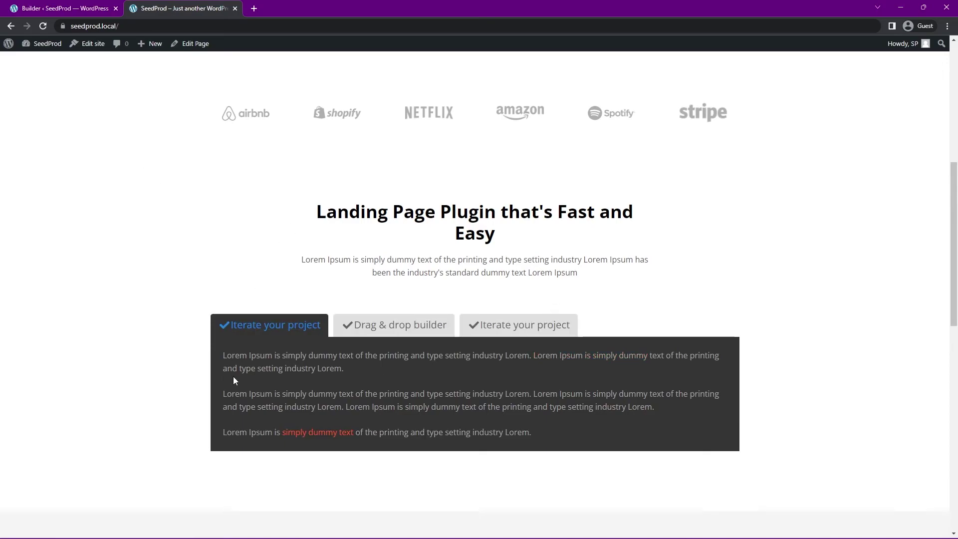